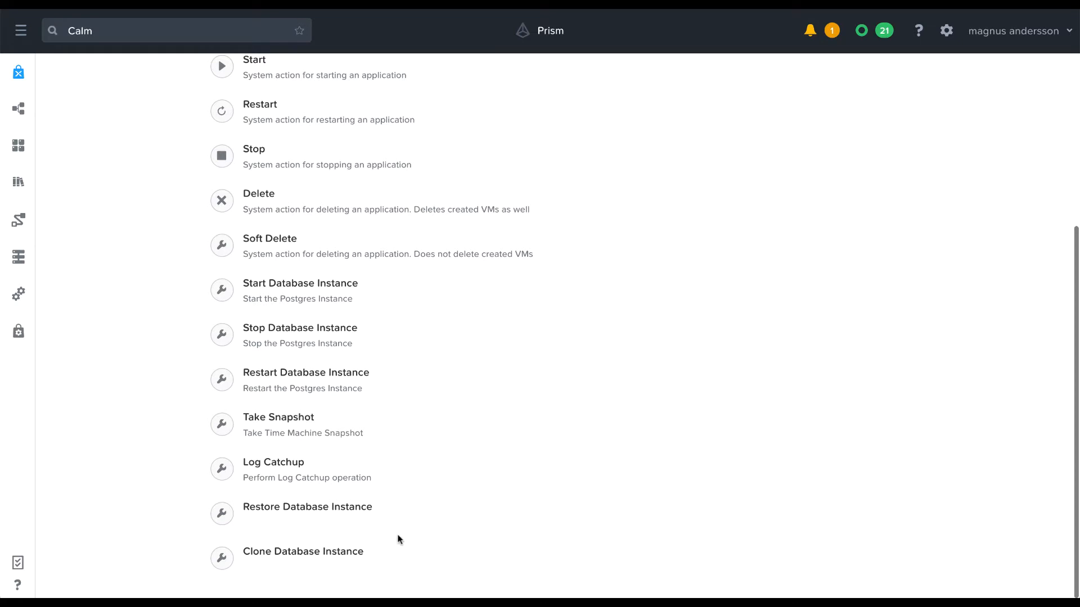
Launch the Postgres Single Instance marketplace blueprint and assign it to a project.
scroll(398, 540, "up", 5)
left_click(546, 159)
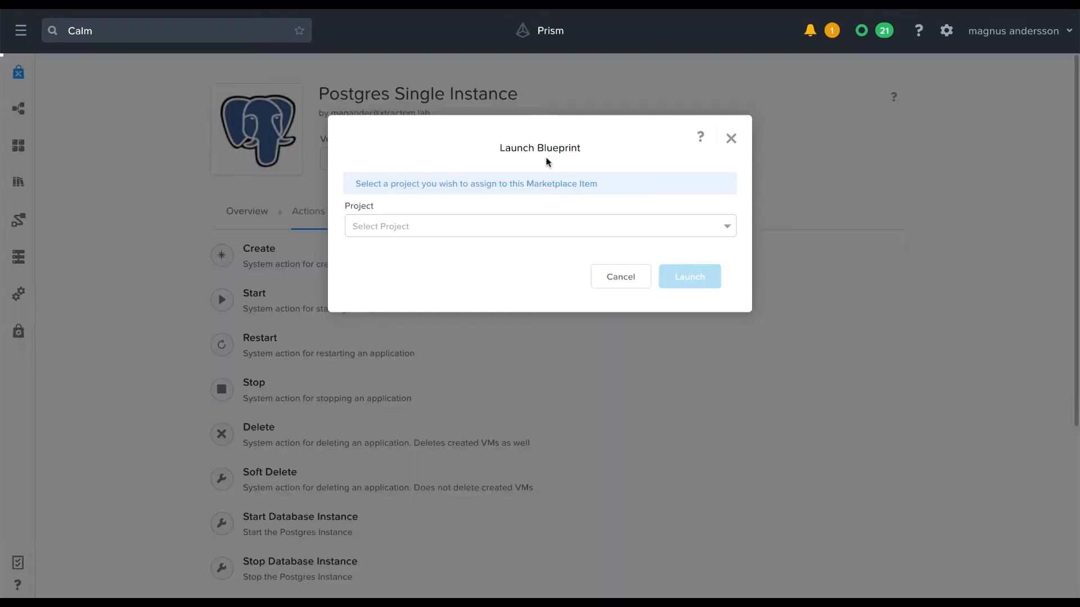
left_click(467, 227)
left_click(468, 251)
left_click(684, 277)
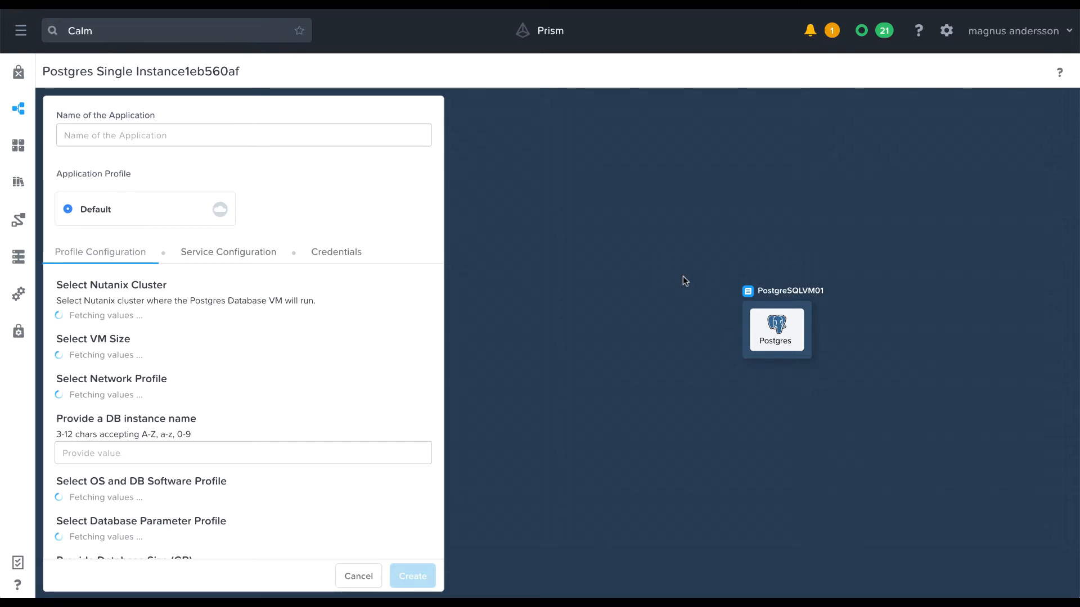
Name the application postgres01 and set the DB instance name to pg01.
type("postgres01")
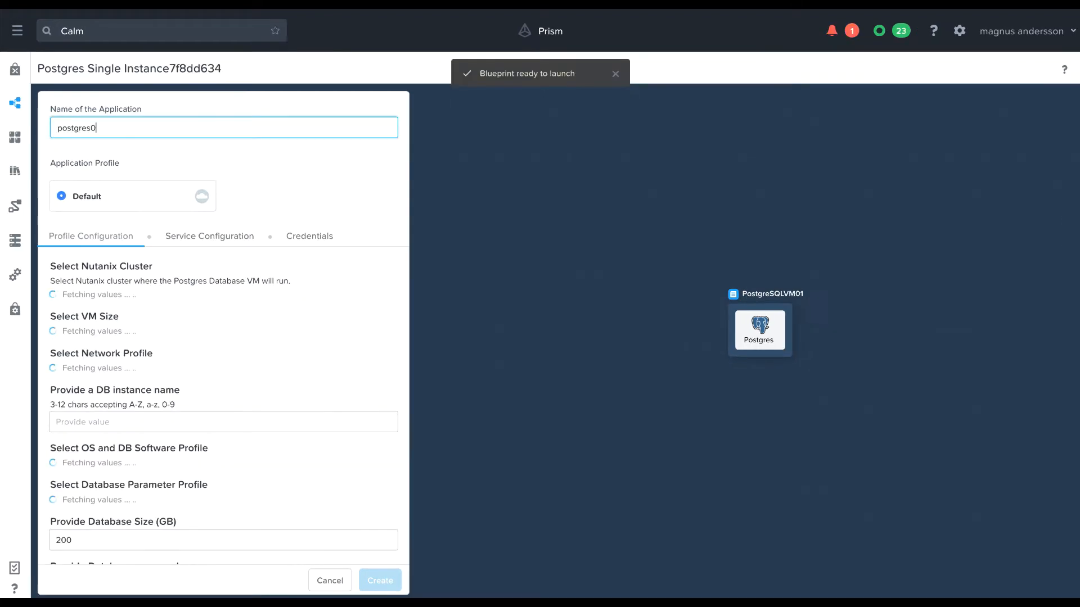
left_click(98, 423)
type("pg01")
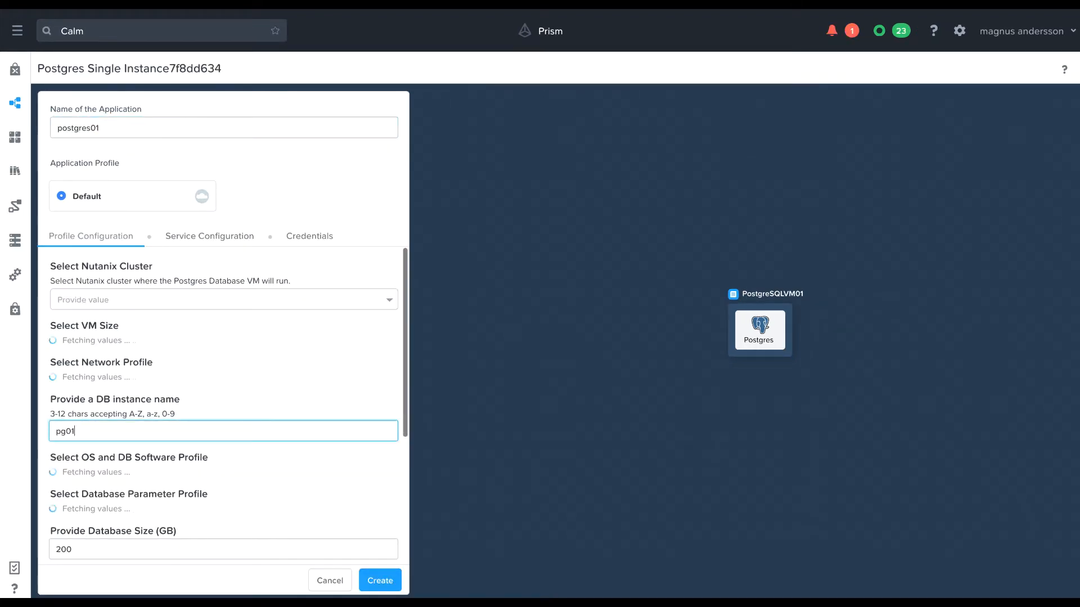
Enter the database password and paste the SSH public key for node access.
left_click(80, 548)
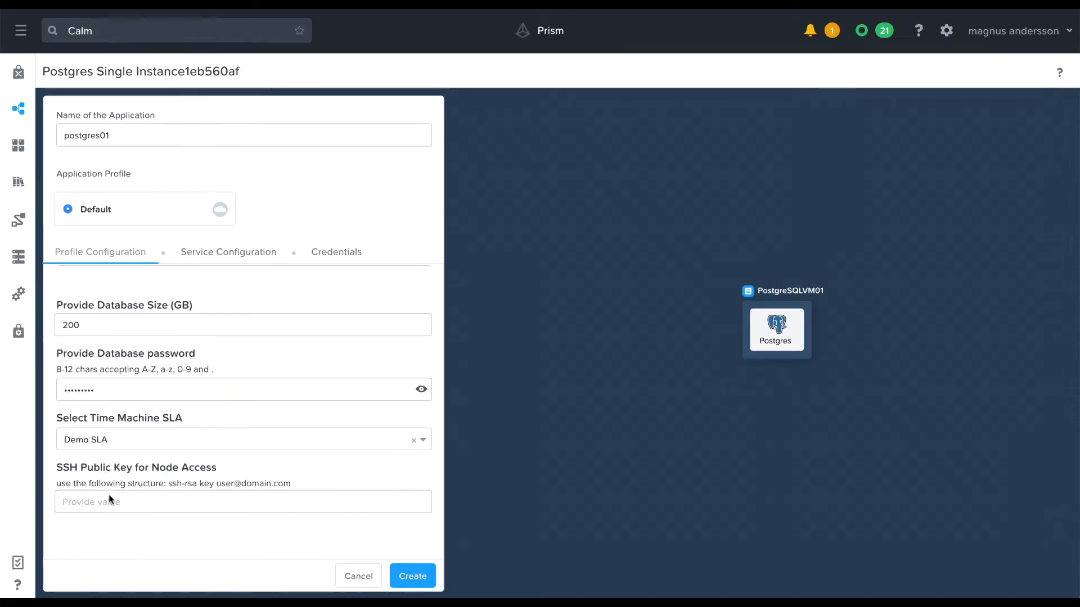
left_click(109, 500)
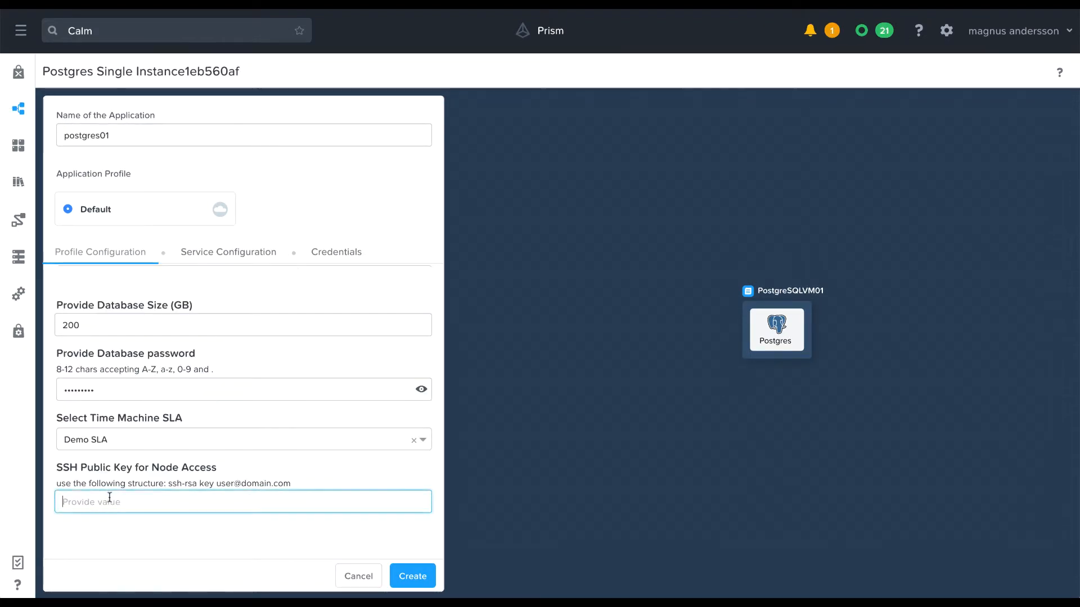
key("ctrl+v")
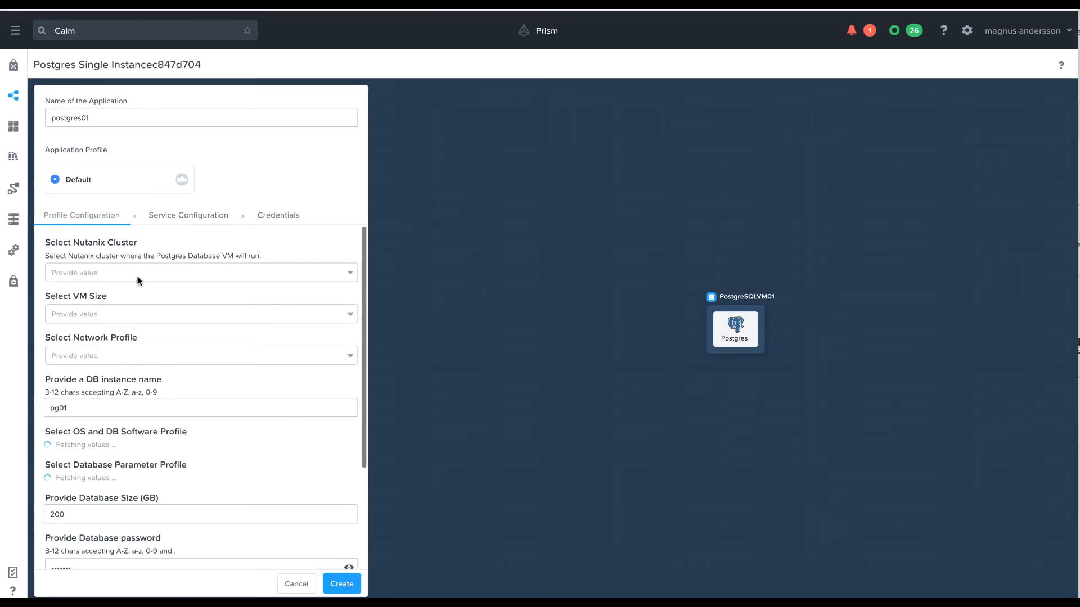
Choose Nutanix cluster anteater01, VM size small:2vCPU 16GB Memory and network profile DEFAULT_OOB_POSTGRESQL_NETWORK.
left_click(137, 276)
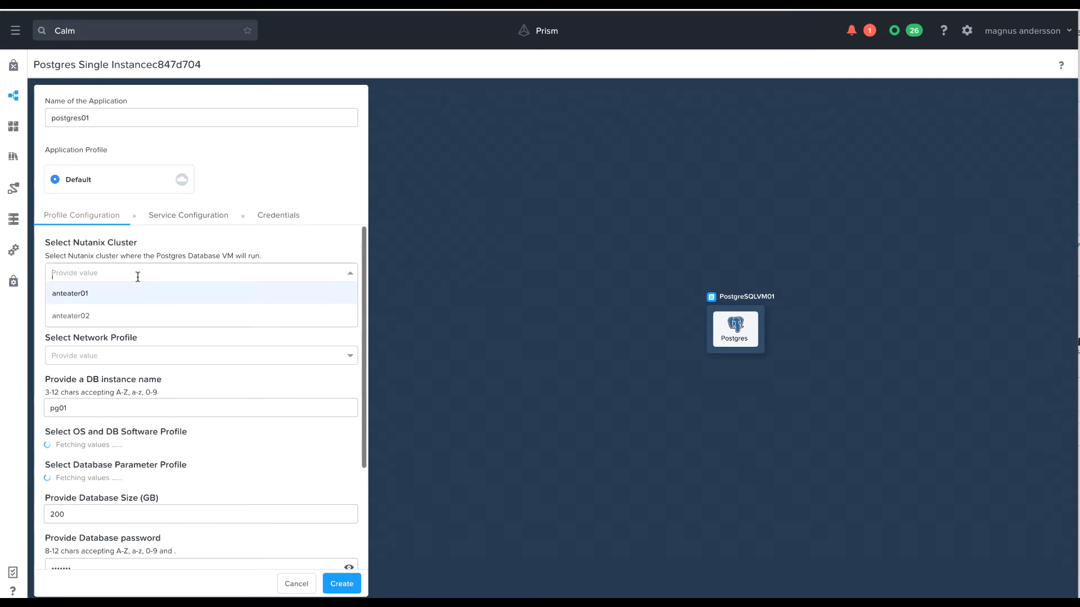
left_click(110, 297)
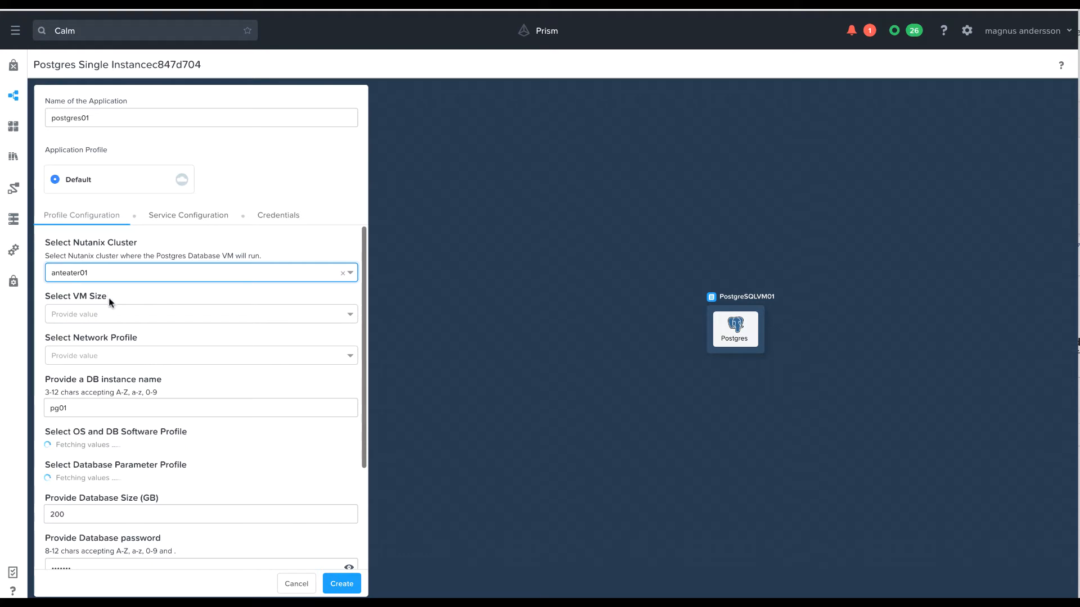
left_click(103, 314)
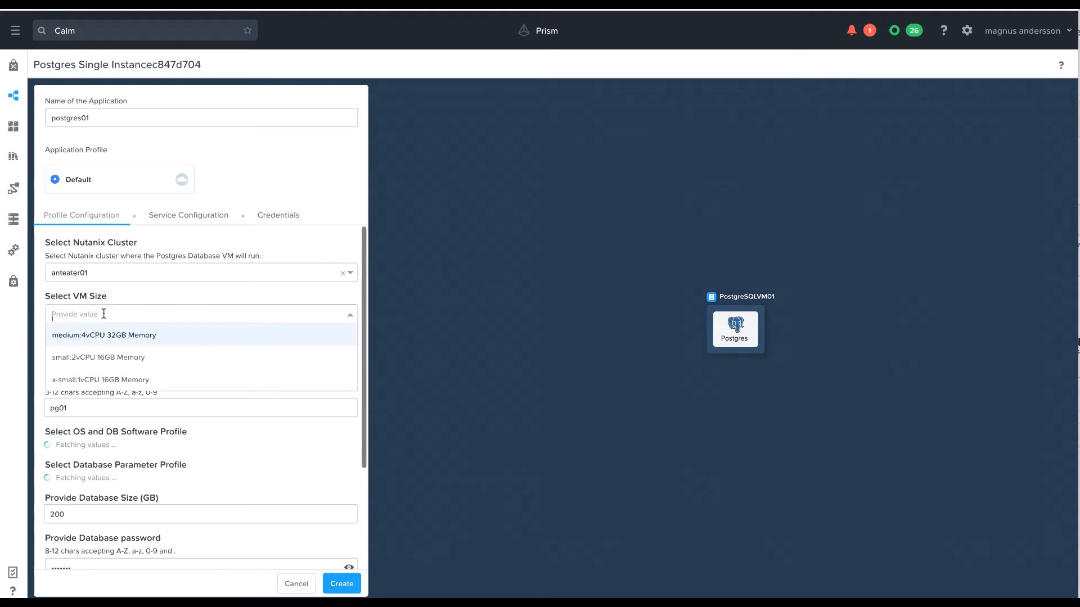
left_click(105, 360)
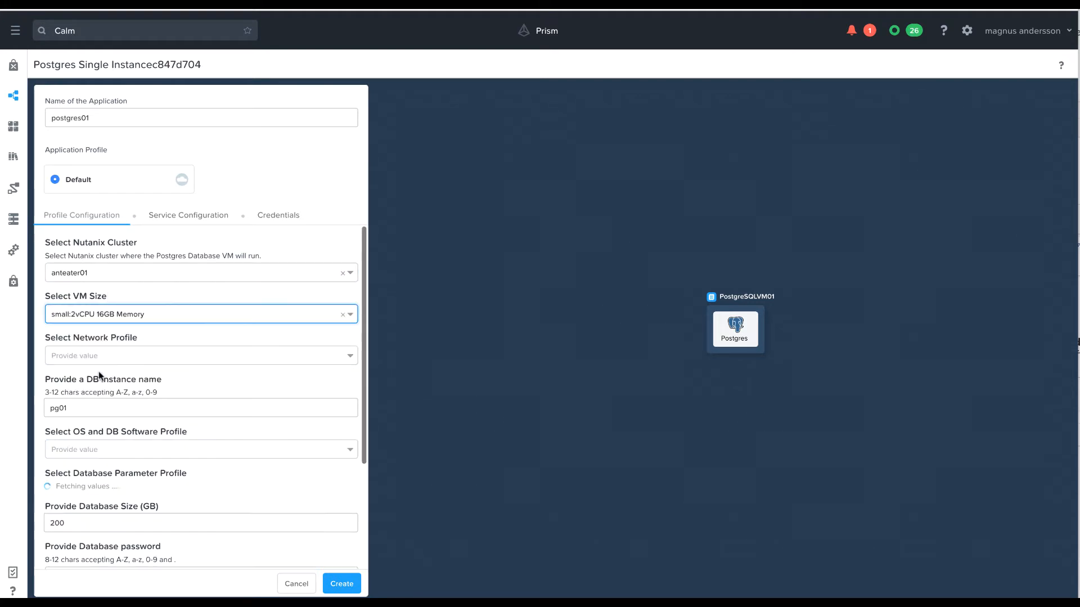
left_click(99, 356)
left_click(108, 383)
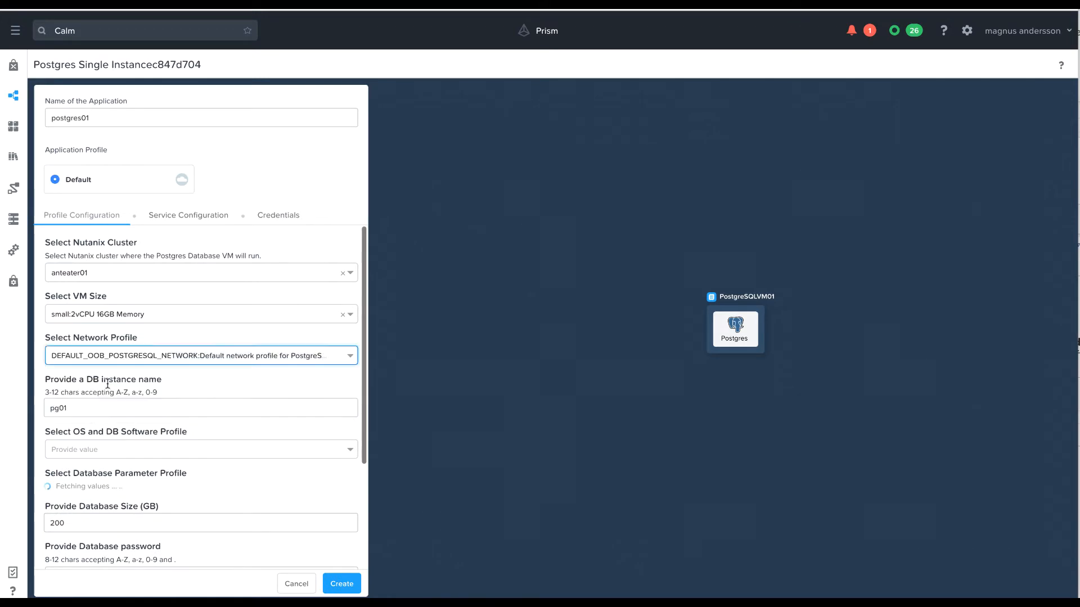
Set the OS and DB software profile to POSTGRES_10.4_Special and the database parameter profile to PG-test.
left_click(107, 450)
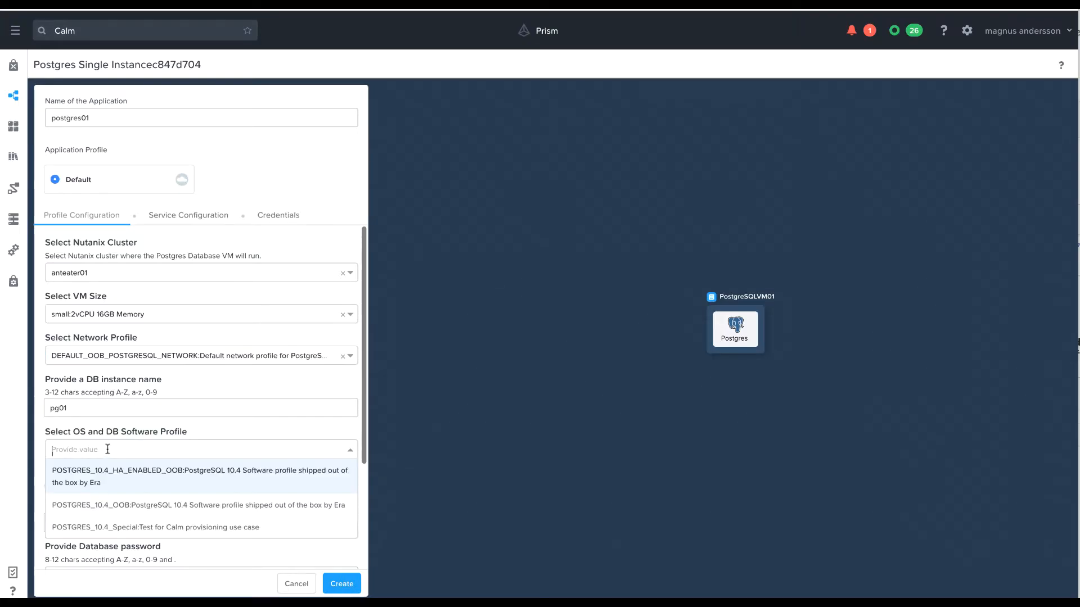
left_click(132, 530)
left_click(225, 490)
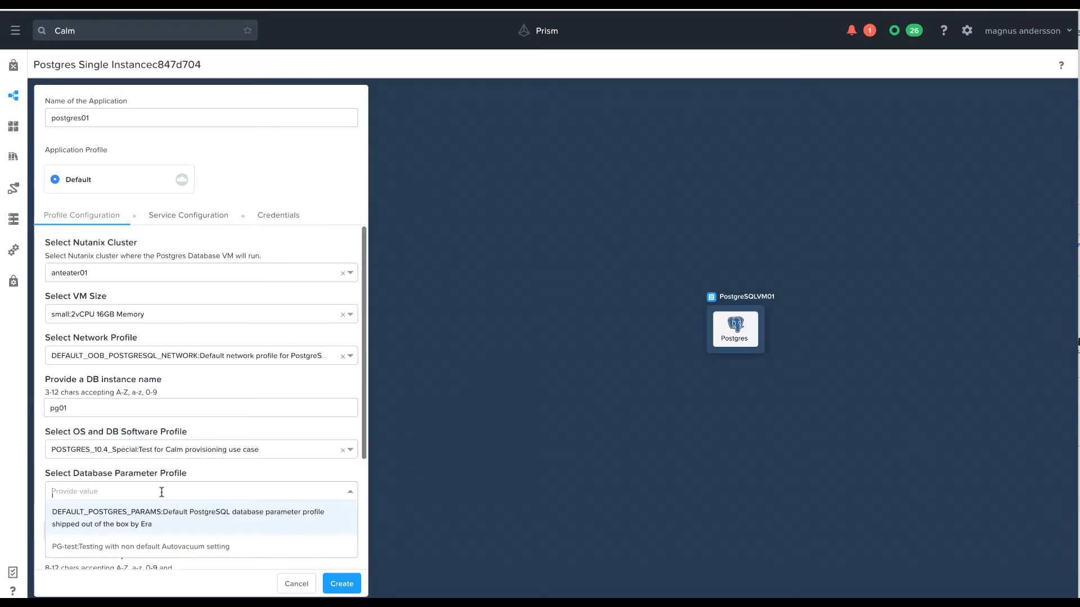
left_click(137, 548)
Choose Demo SLA as the Time Machine SLA and create the application.
scroll(148, 534, "down", 1)
scroll(148, 534, "down", 1)
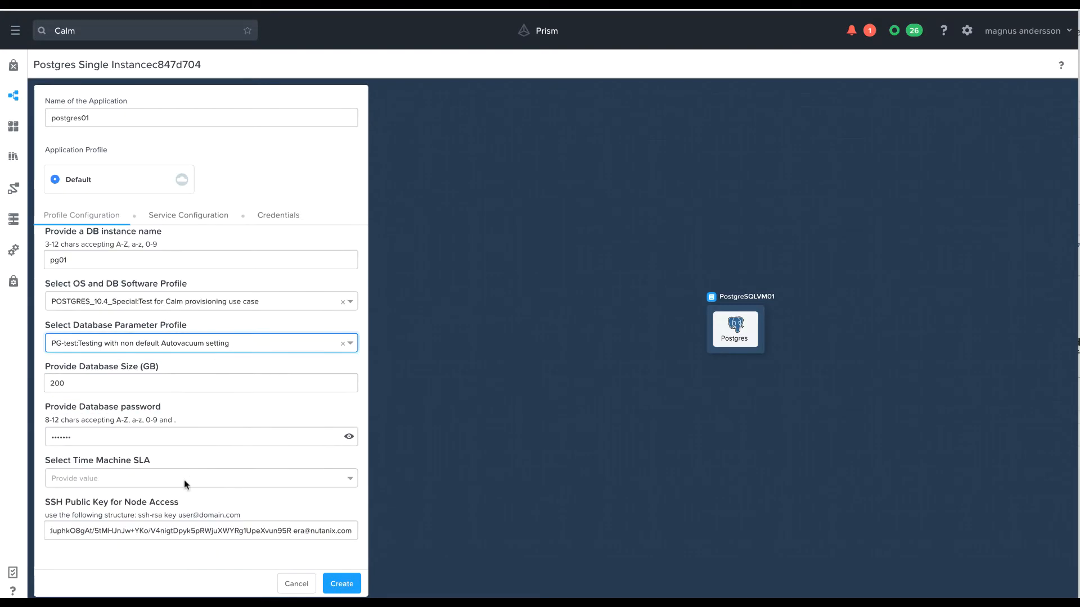
left_click(184, 481)
left_click(128, 527)
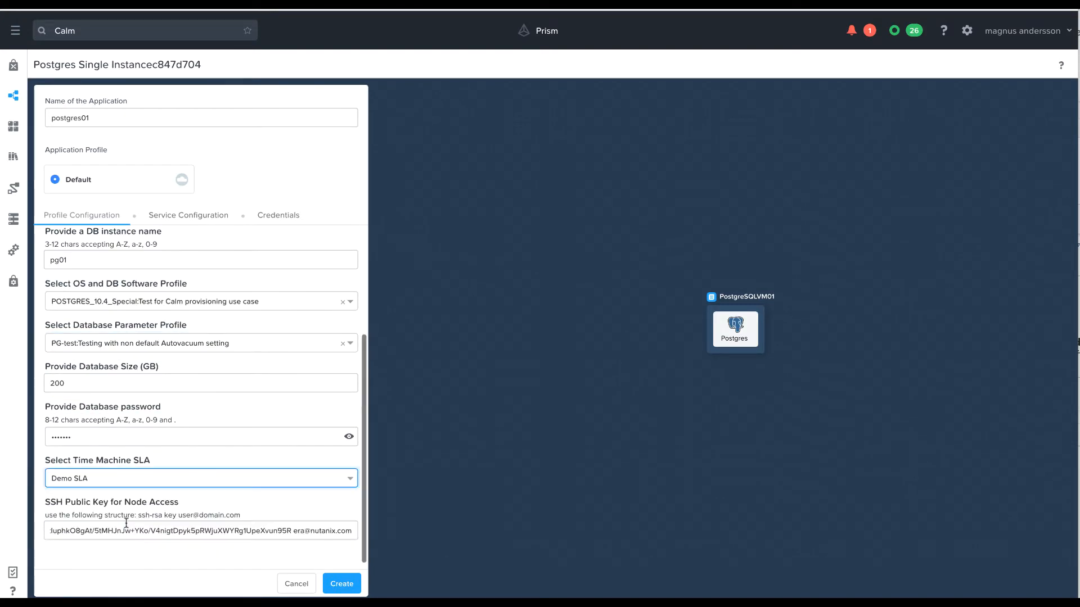
left_click(354, 584)
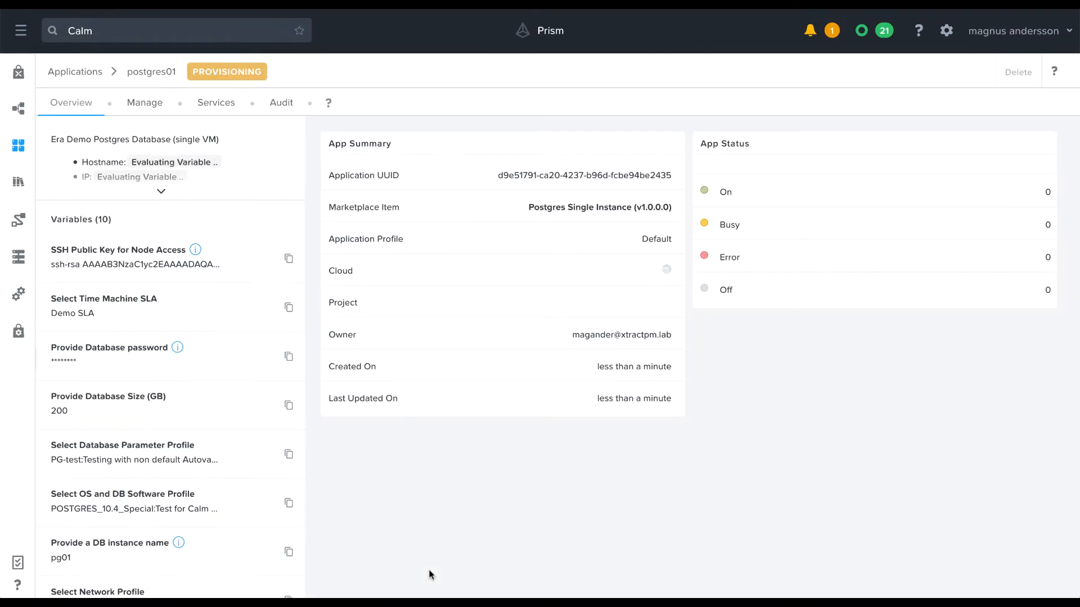
Review the provisioning tasks and their output in the application's audit log, and return to its overview.
left_click(283, 104)
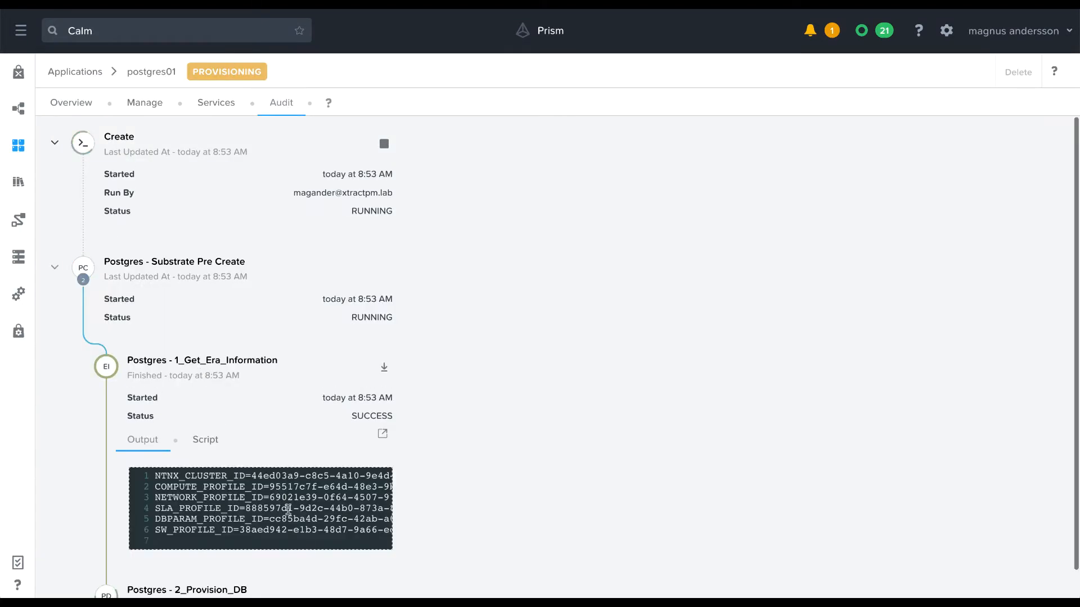
scroll(288, 509, "down", 6)
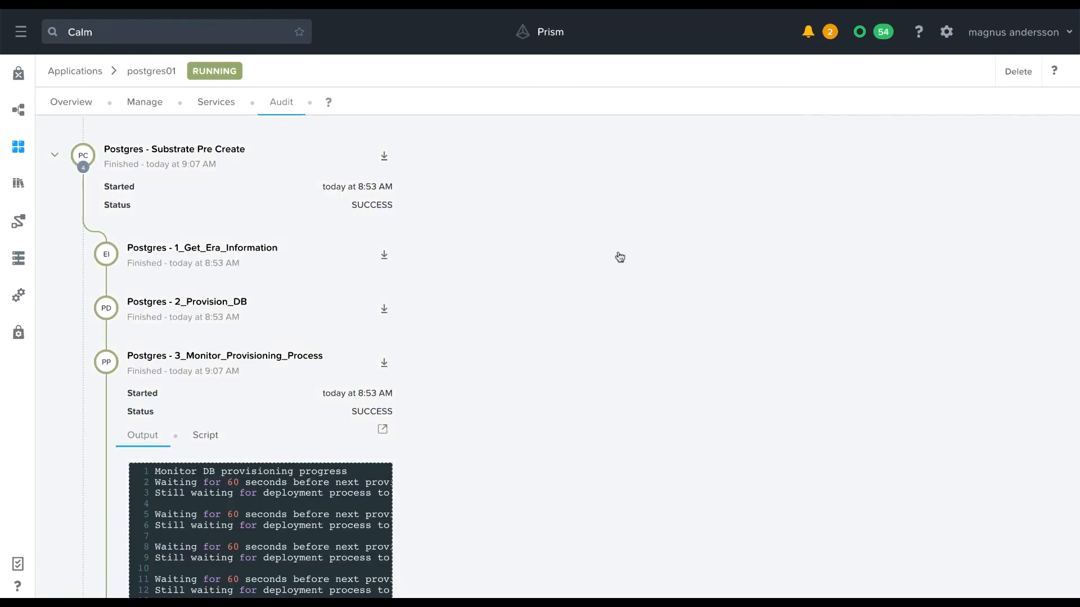
scroll(181, 572, "down", 8)
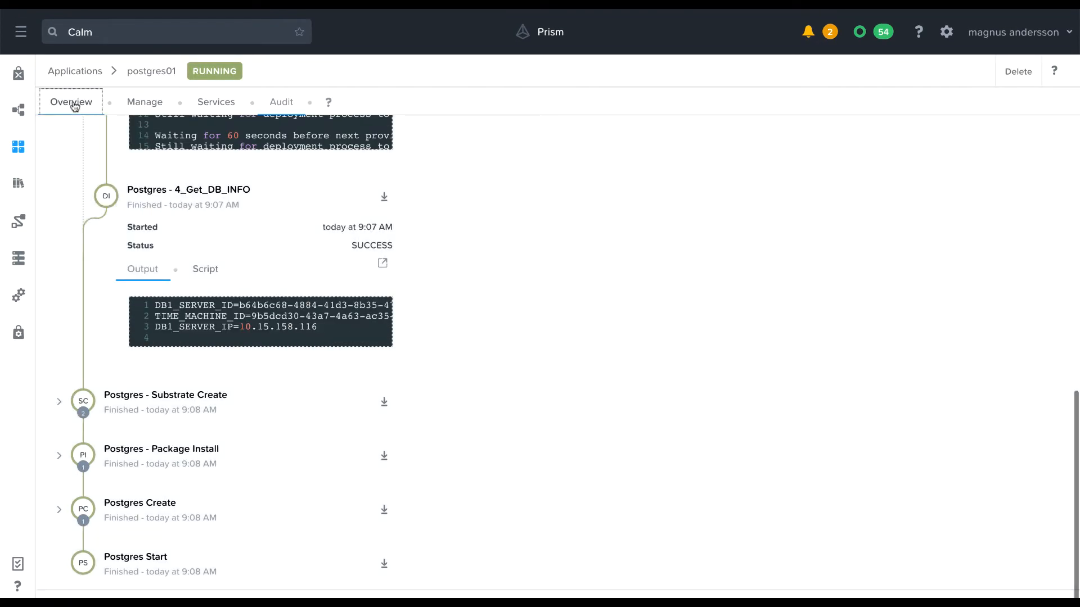
left_click(72, 103)
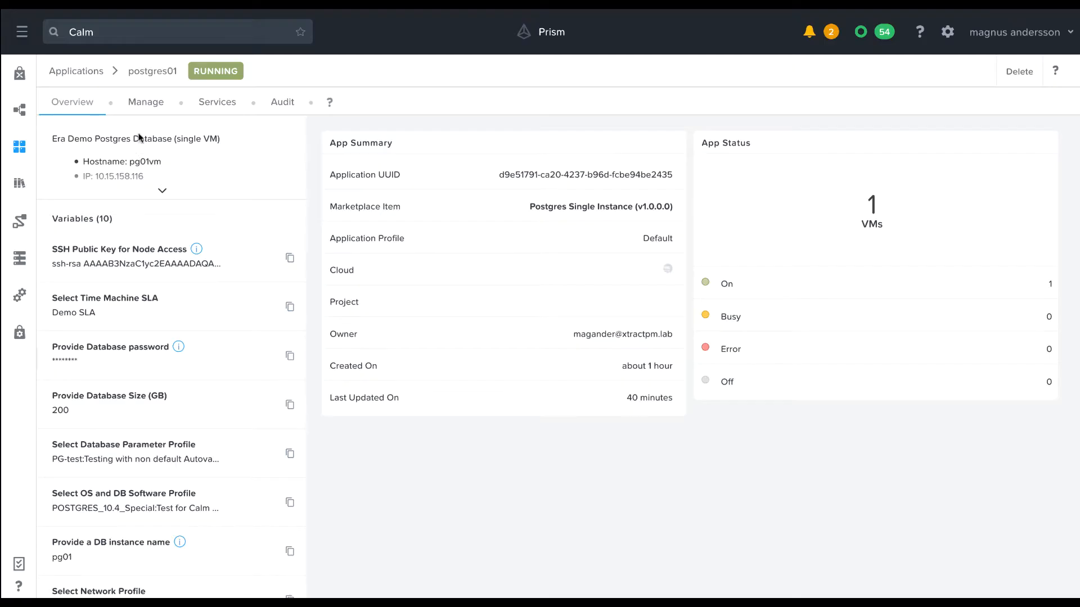
Run the Take Snapshot action on the postgres01 application and open its run details.
left_click(145, 103)
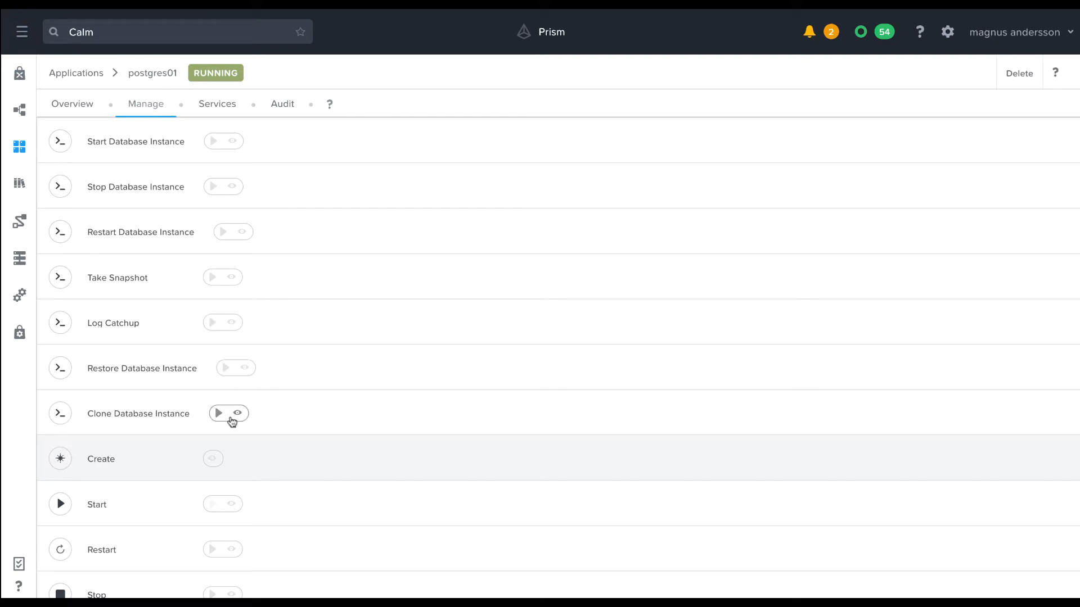
left_click(213, 278)
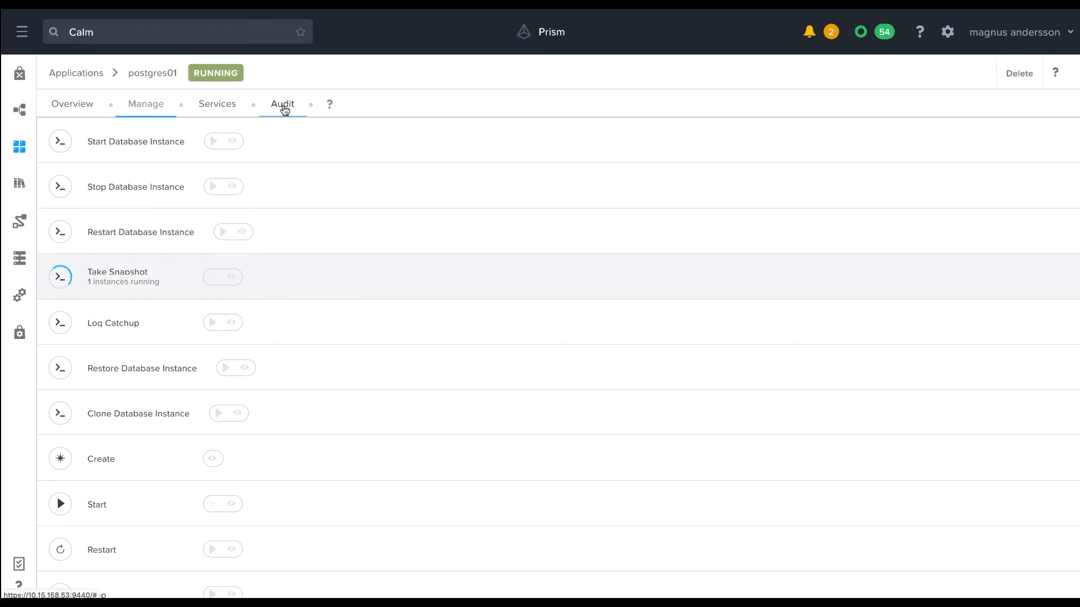
left_click(231, 278)
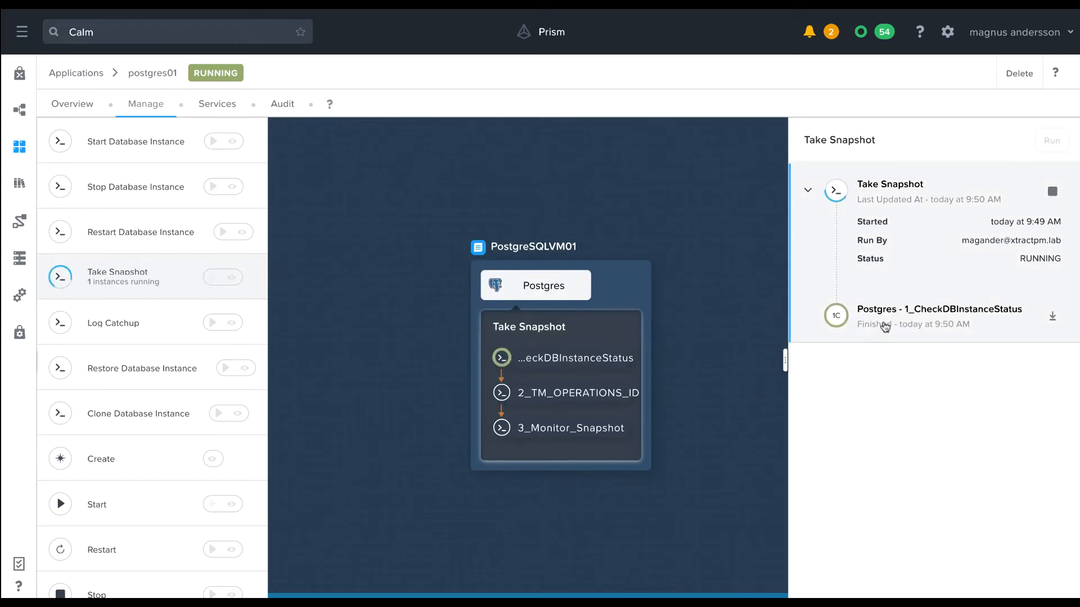
Examine the outputs of the snapshot's 1_CheckDBInstanceStatus and 2_TM_OPERATIONS_ID tasks.
left_click(884, 327)
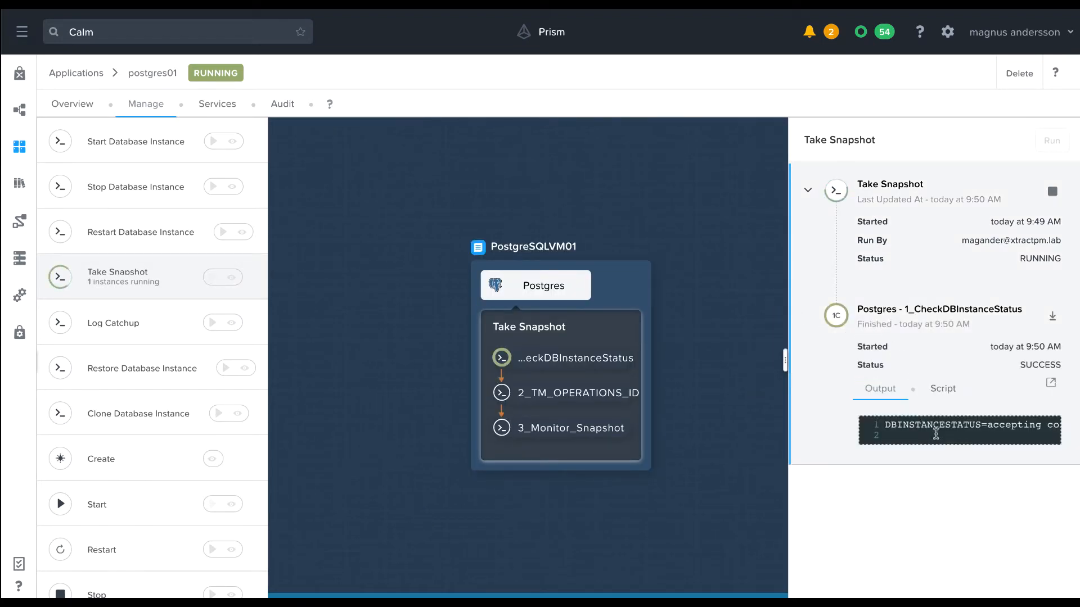
scroll(951, 445, "right", 3)
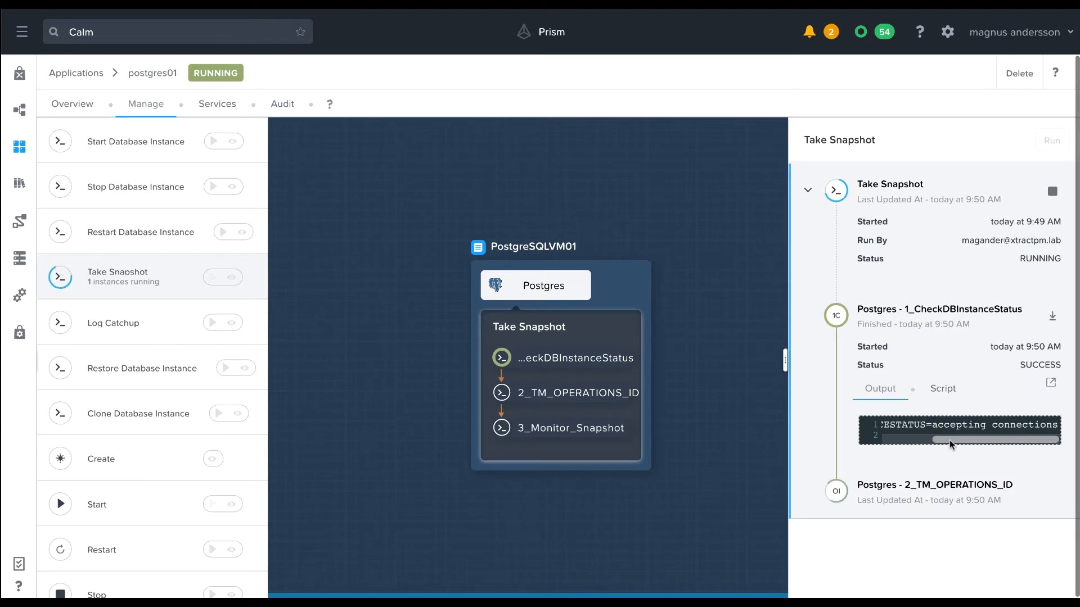
scroll(950, 445, "left", 3)
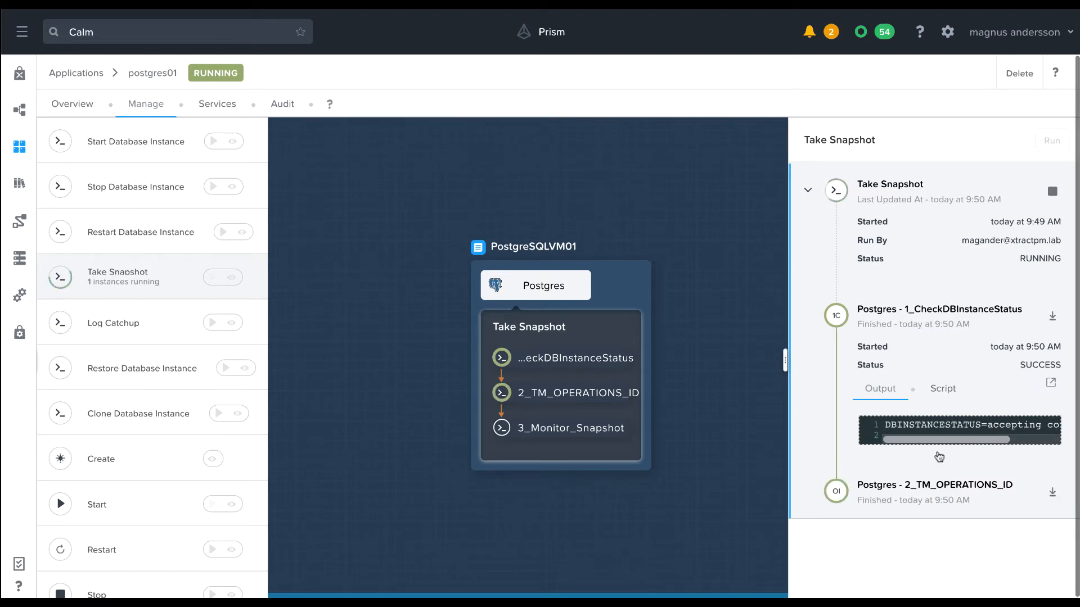
left_click(913, 496)
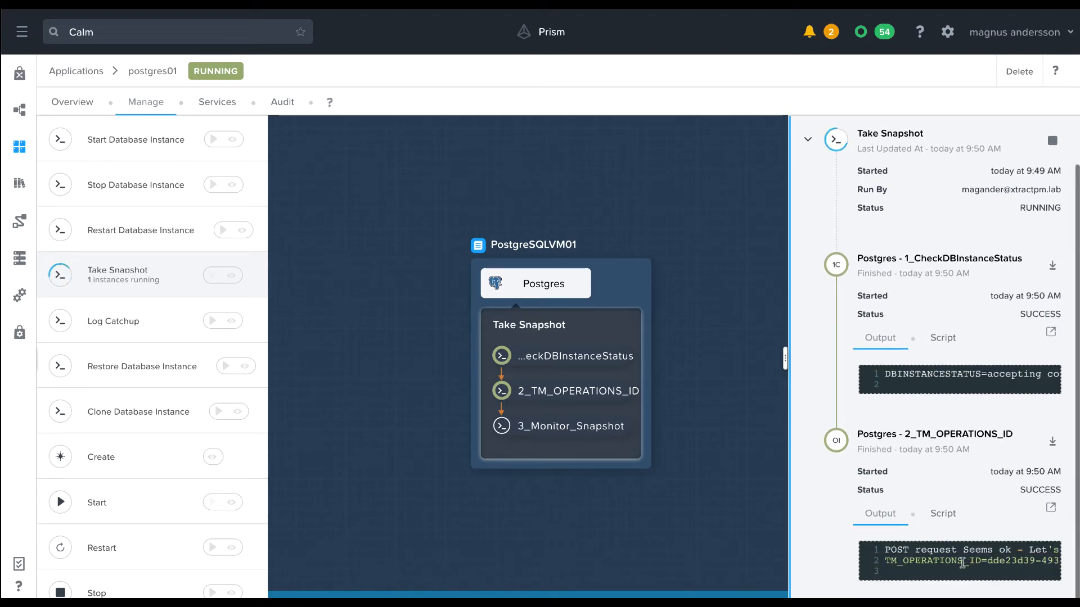
scroll(962, 563, "right", 3)
scroll(962, 563, "right", 5)
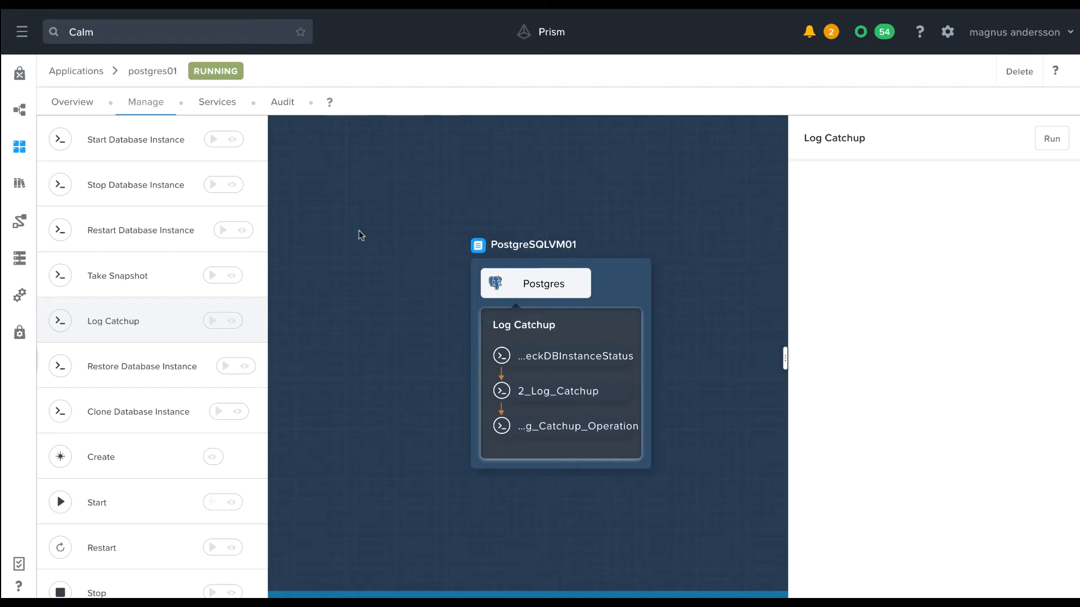
Run the Log Catchup action on the Postgres database and confirm it.
left_click(213, 321)
left_click(667, 222)
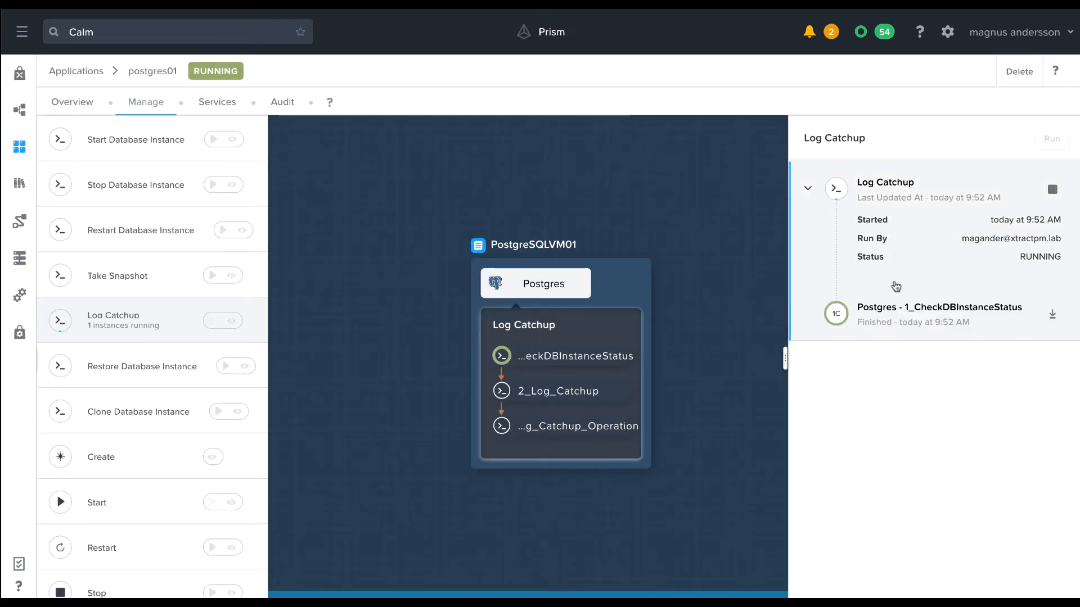
Examine the outputs of the Log Catchup run's status check, 2_Log_Catchup and 3_Monitor_Log_Catchup_Operation tasks.
left_click(897, 309)
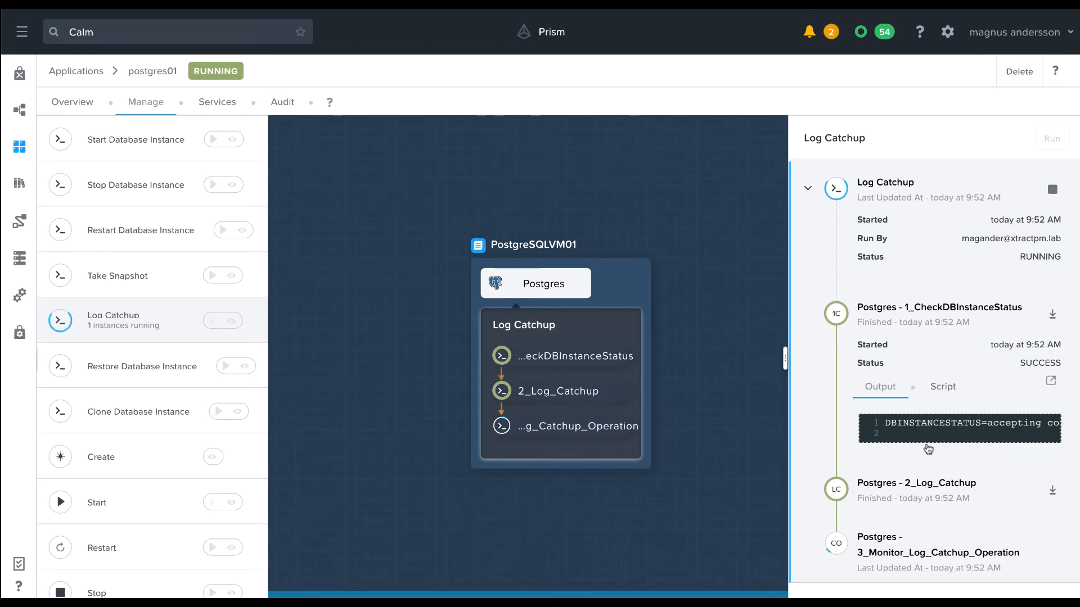
scroll(927, 441, "right", 2)
left_click(920, 491)
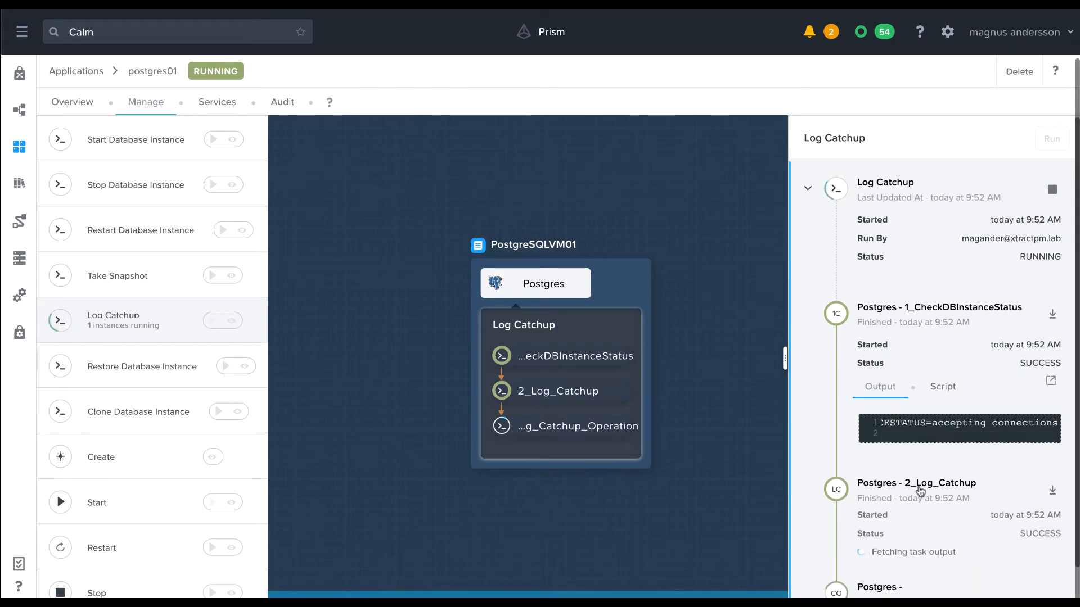
scroll(920, 491, "down", 2)
scroll(966, 489, "right", 2)
scroll(966, 489, "left", 2)
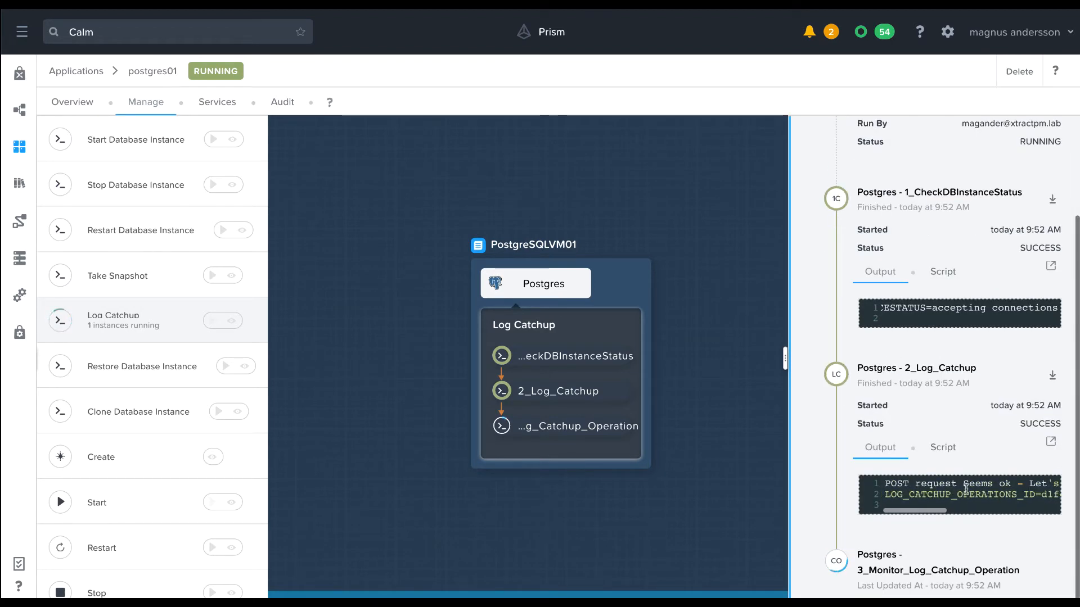
left_click(922, 570)
scroll(942, 567, "down", 3)
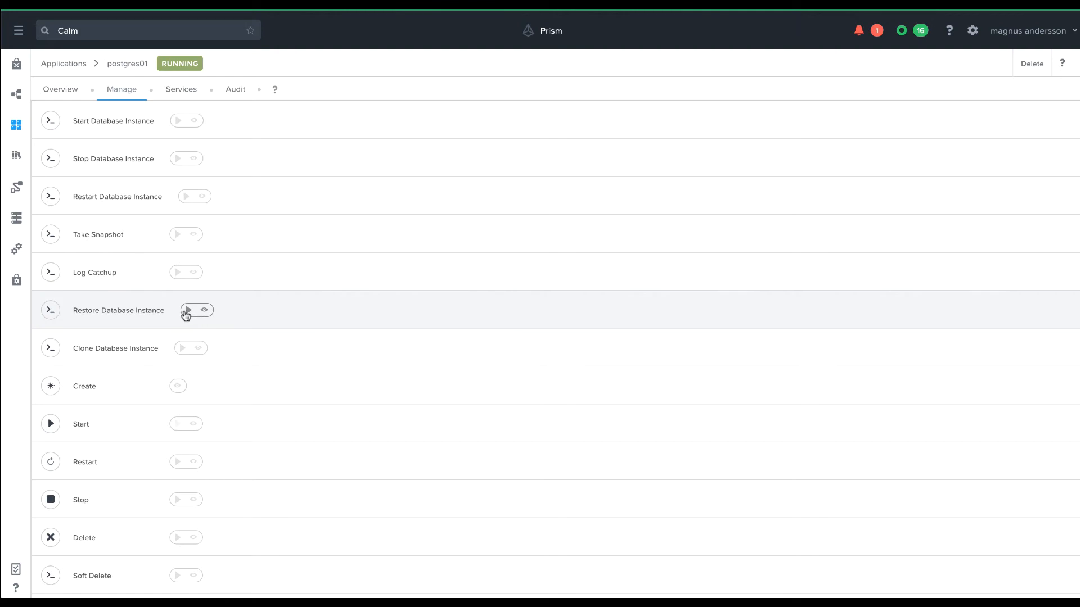
Run Restore Database Instance with recovery point 28/09/2020 02:02:00 and inspect the outputs of its restore tasks.
left_click(187, 311)
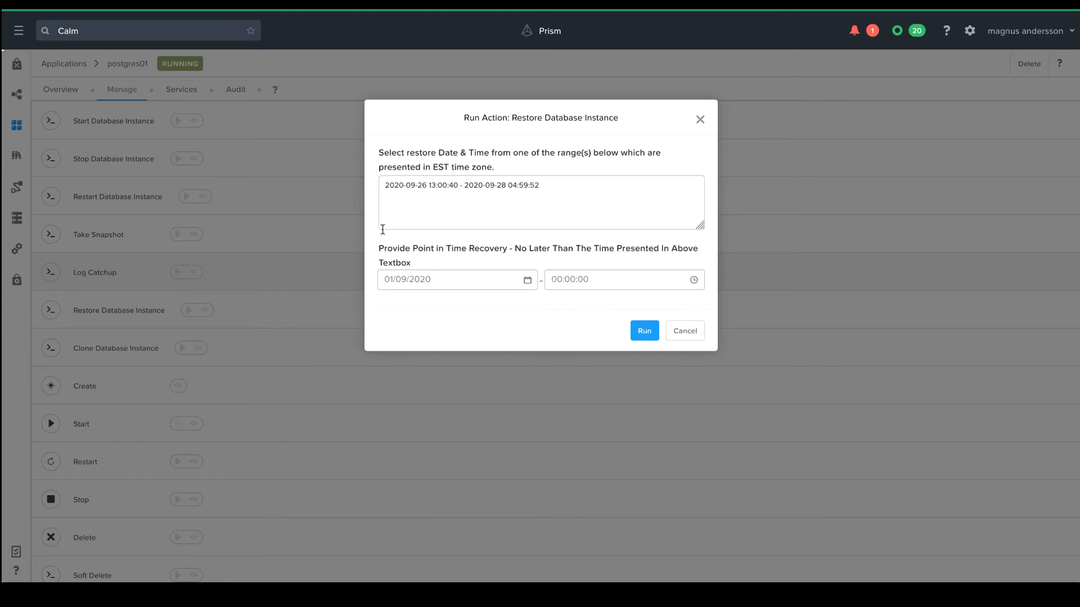
left_click_drag(385, 186, 540, 187)
left_click(462, 283)
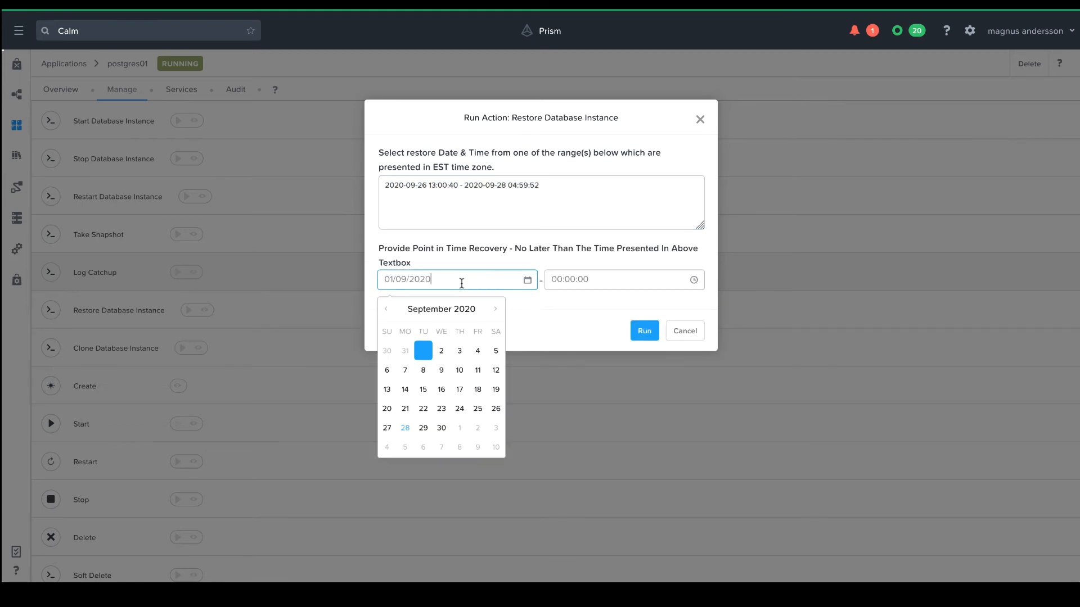
left_click(405, 429)
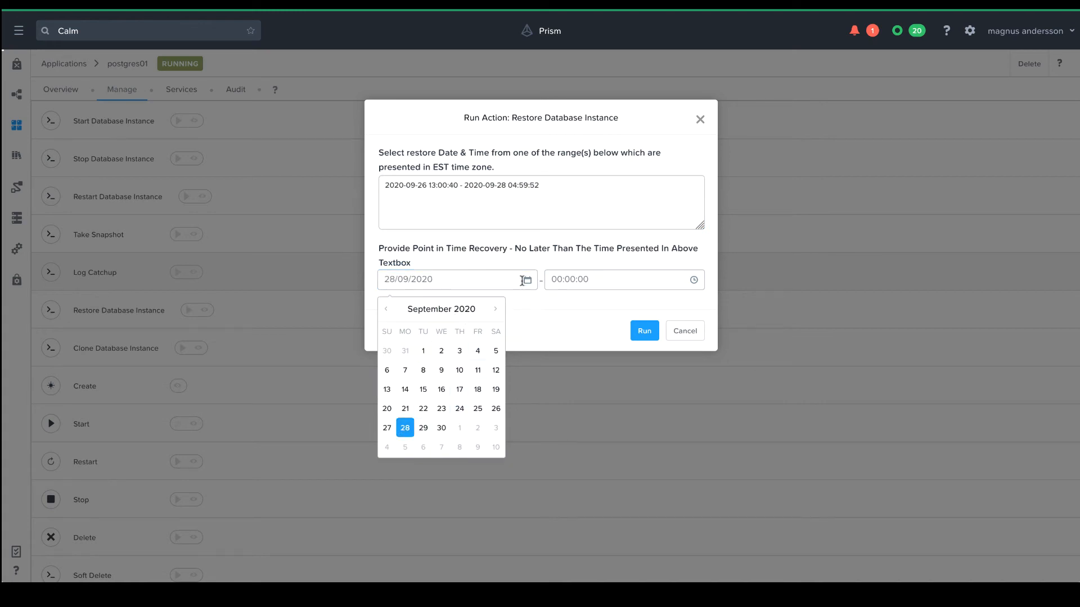
left_click(552, 279)
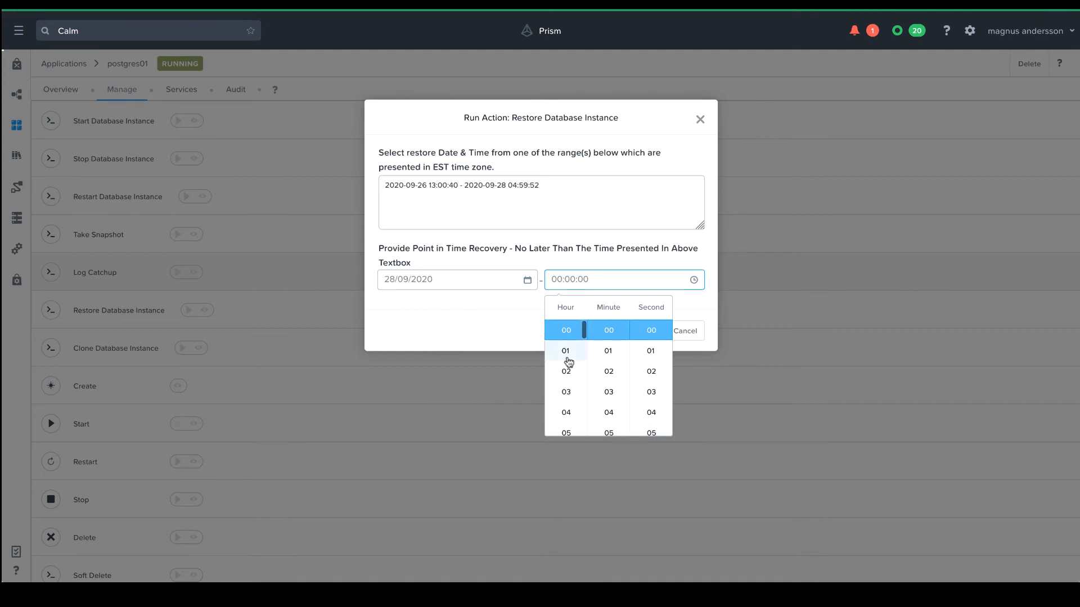
left_click(566, 372)
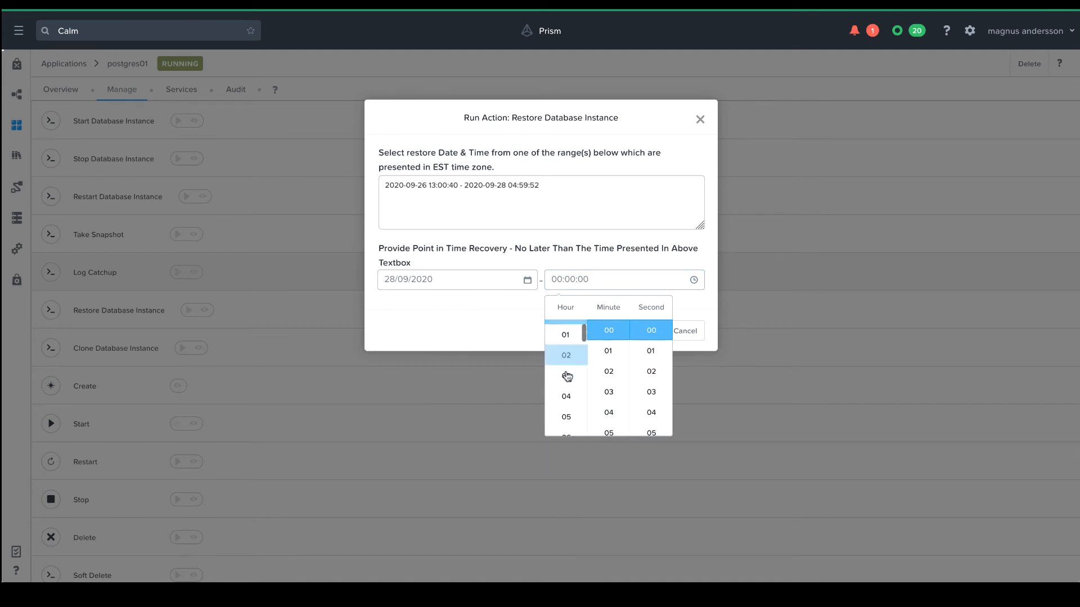
left_click(608, 371)
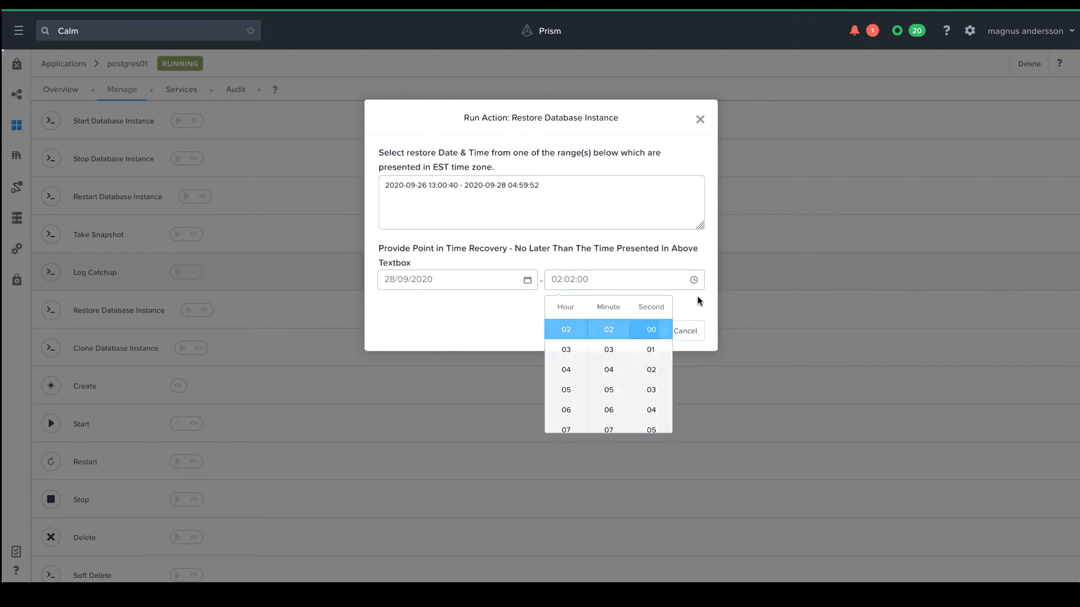
left_click(699, 302)
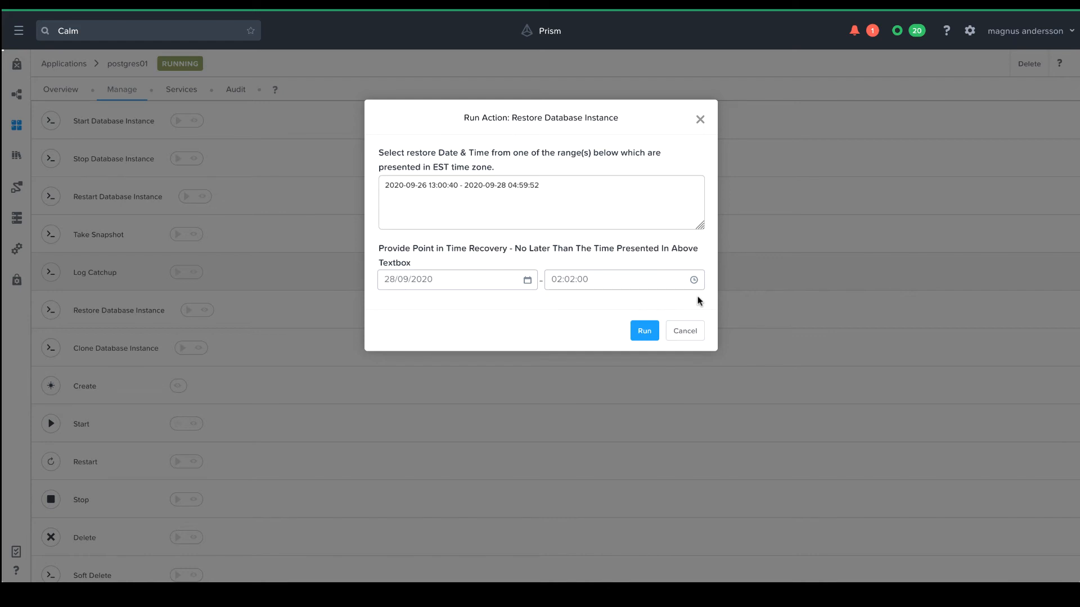
left_click(644, 332)
left_click(921, 271)
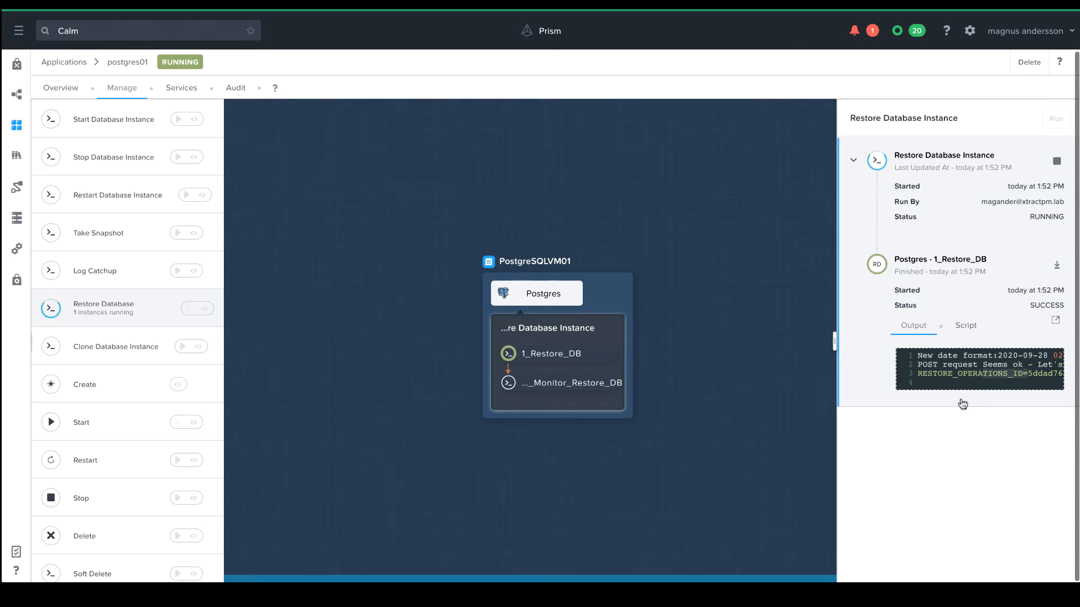
left_click(918, 440)
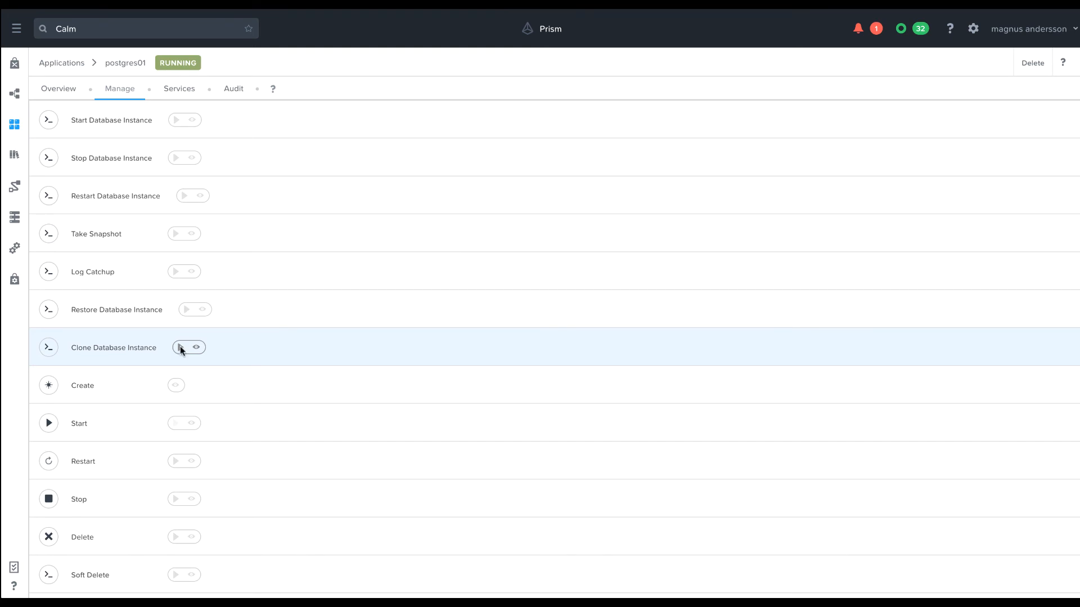
Start the Clone Database Instance action with cluster anteater01, VM size small:2vCPU 16GB Memory and network profile DEFAULT_OOB_POSTGRESQL_NETWORK.
left_click(180, 347)
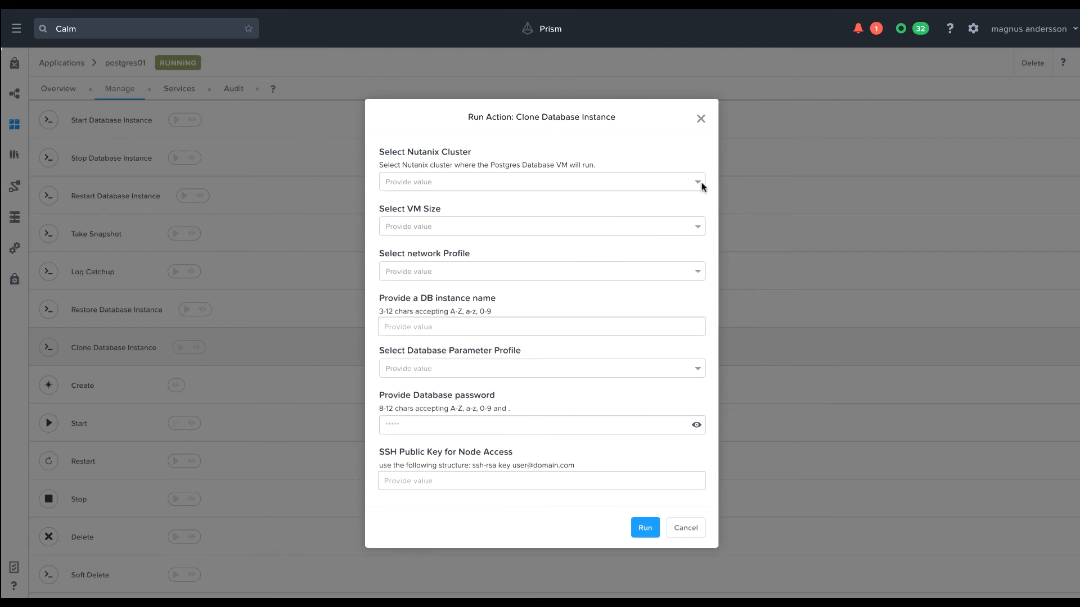
left_click(701, 182)
left_click(680, 204)
left_click(692, 227)
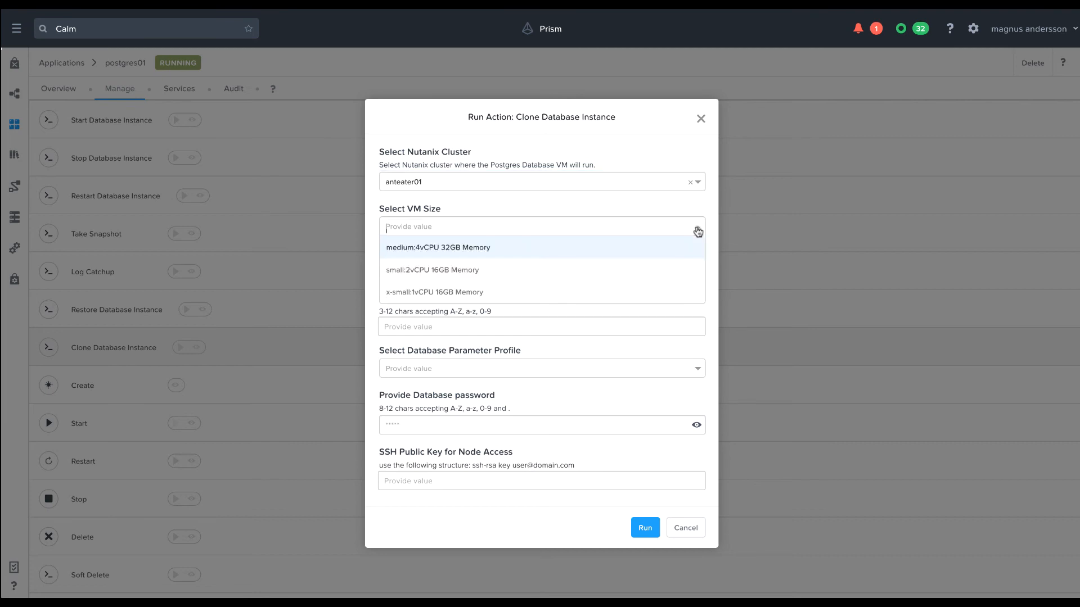
left_click(662, 274)
left_click(658, 271)
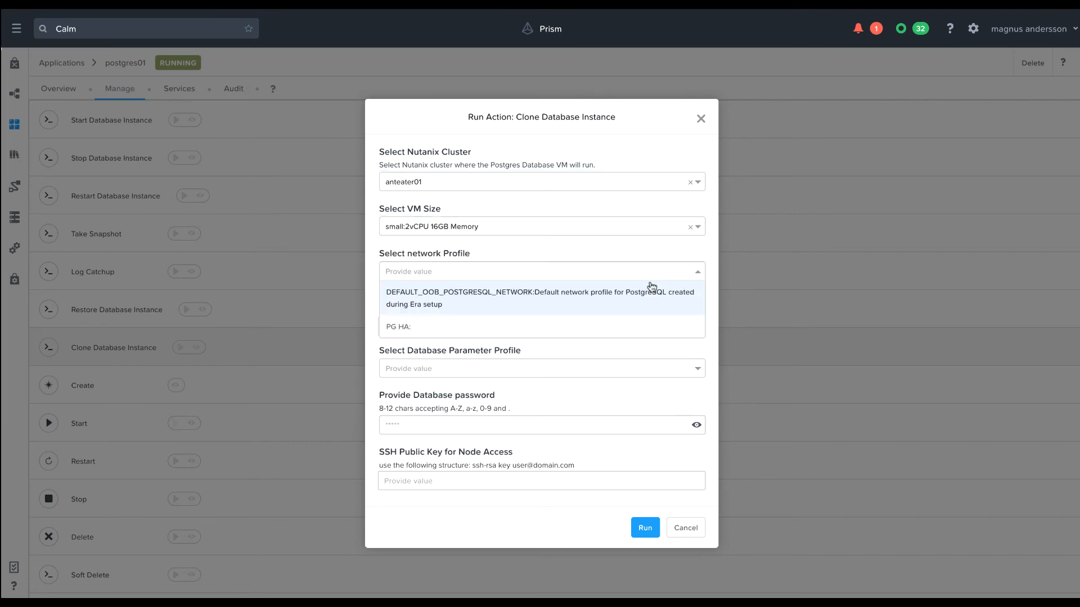
left_click(644, 290)
Name the cloned DB instance pgclone01 and choose the PG-test database parameter profile.
left_click(647, 320)
type("p")
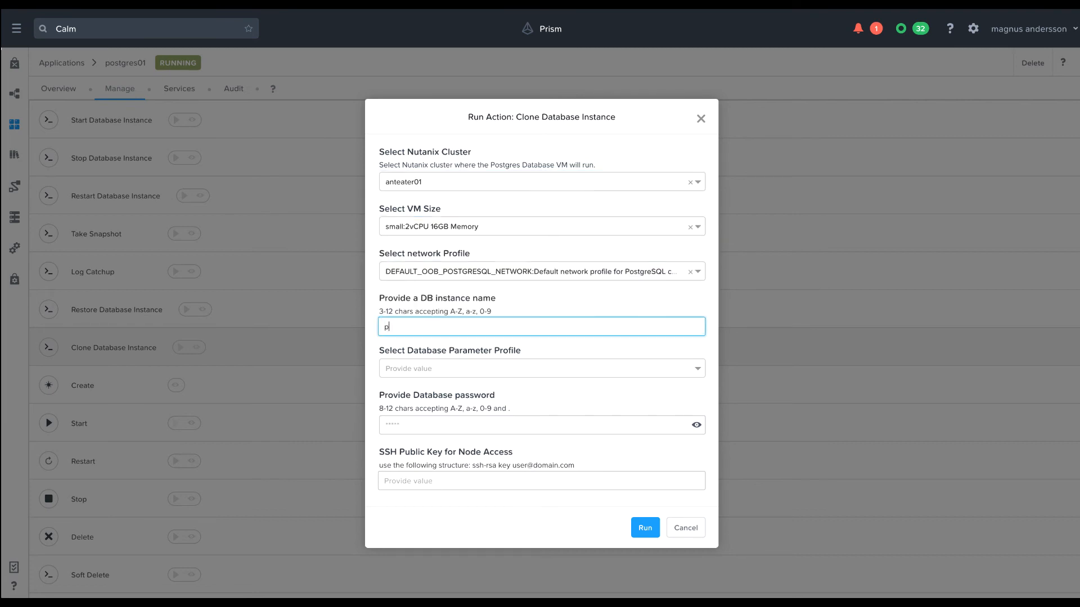
type("gclone01")
left_click(586, 372)
left_click(569, 423)
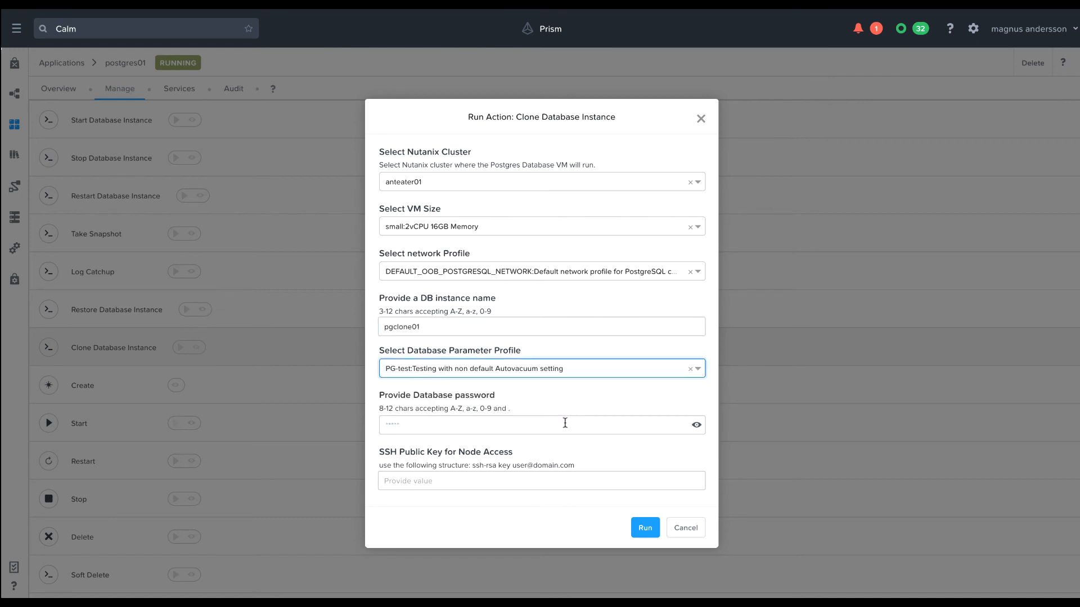
Enter the database password, paste the SSH public key for node access and run the clone action.
left_click(535, 427)
type("•••••••••")
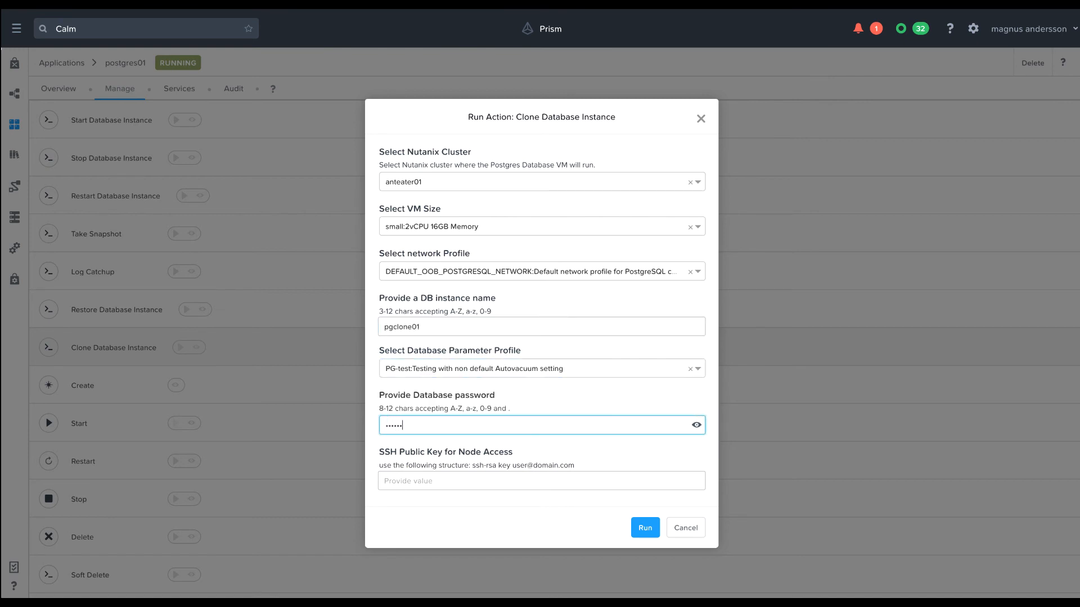
left_click(498, 478)
key("ctrl+v")
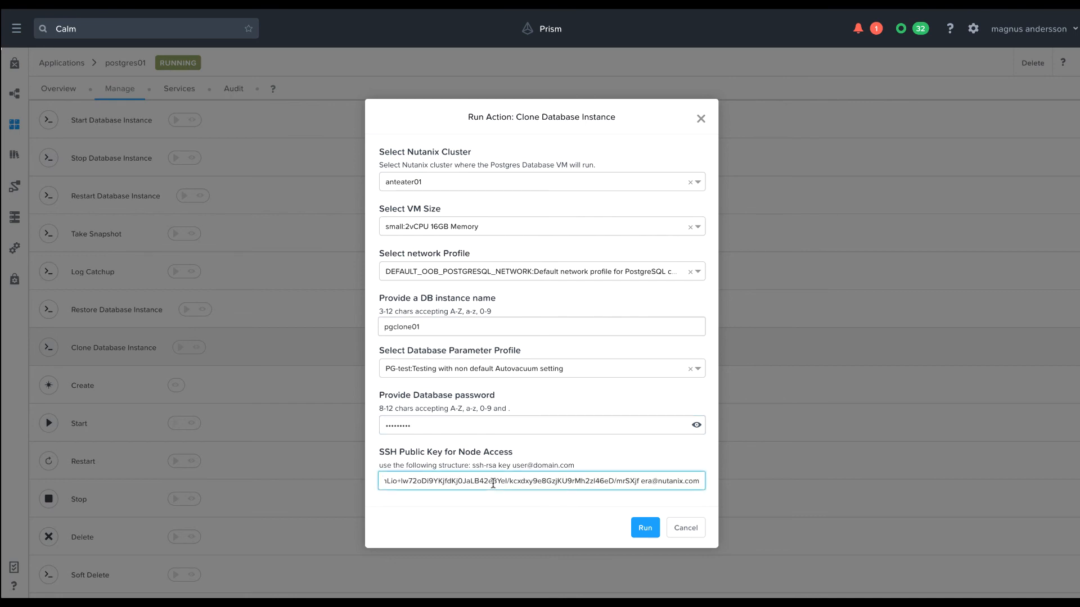
left_click(645, 530)
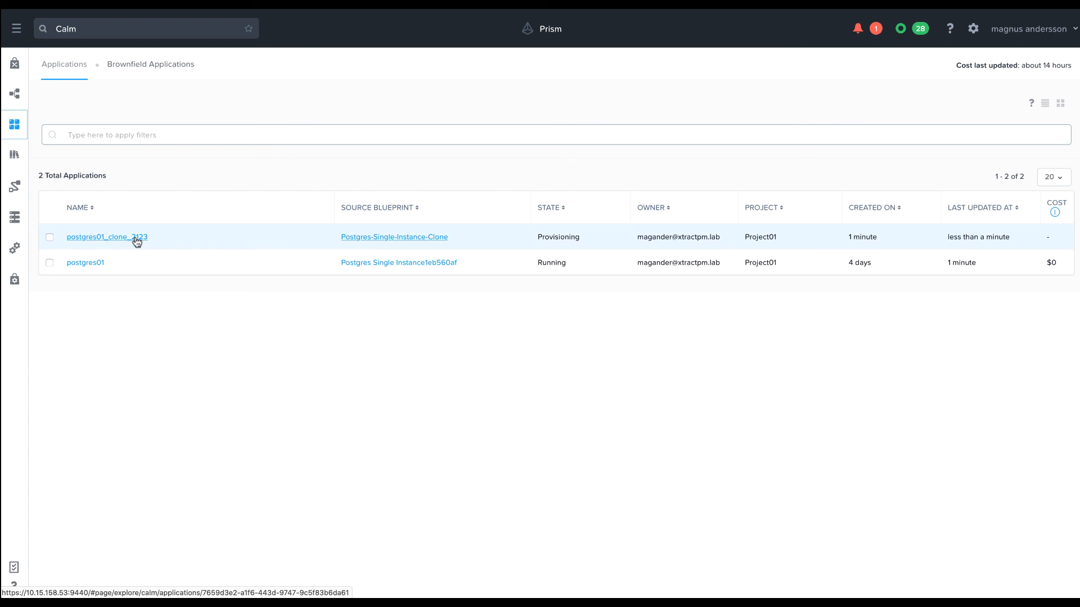
Open the postgres01_clone_2123 application and examine the Create run in its audit log.
left_click(137, 237)
left_click(234, 90)
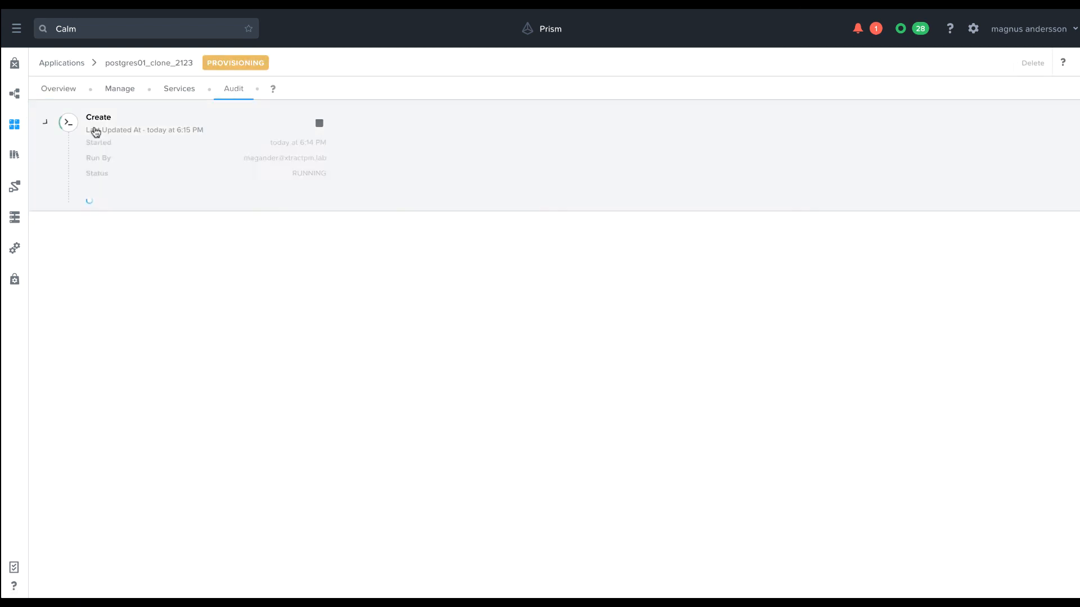